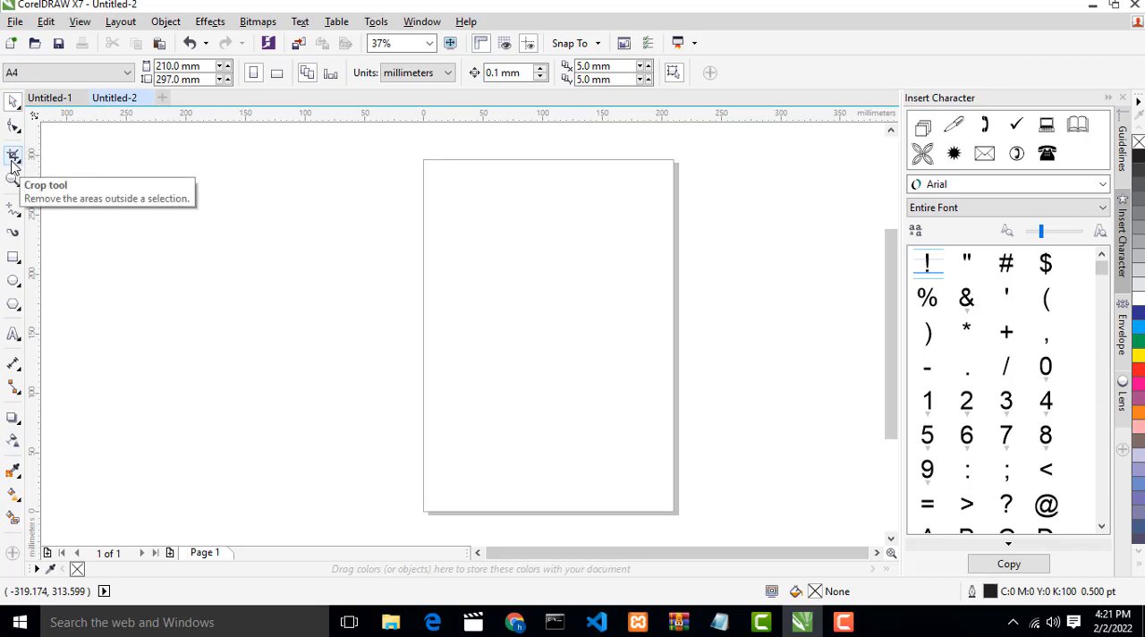
# - Examine the curve, rectangle, ellipse, polygon, text, dimension, connector, effect, eyedropper and fill tools on offer
pyautogui.click(14, 212)
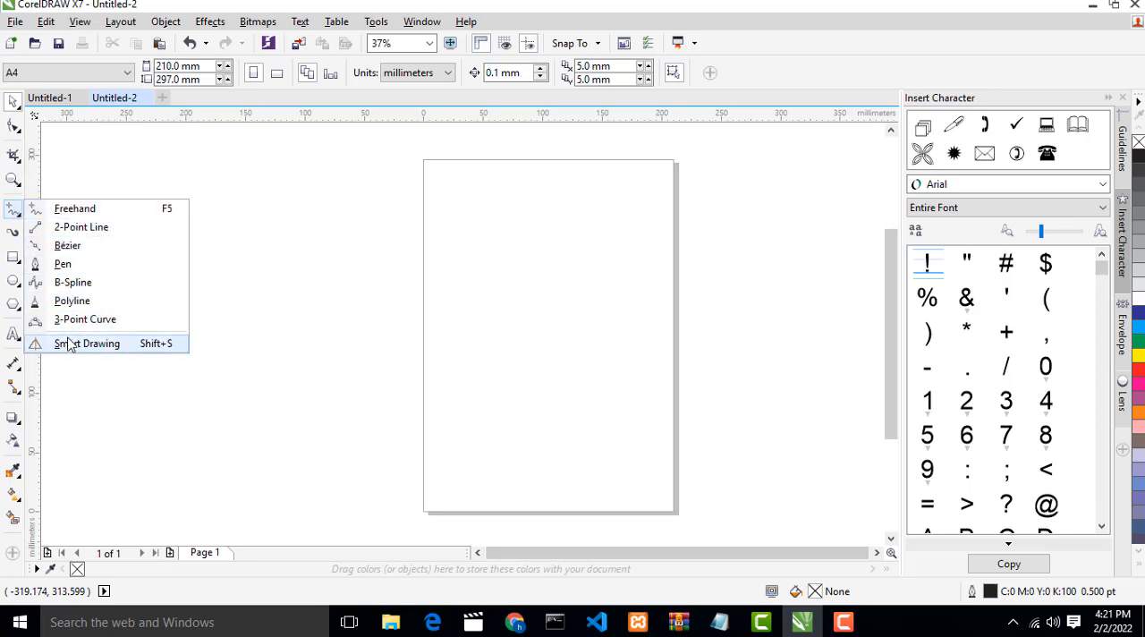
pyautogui.click(166, 210)
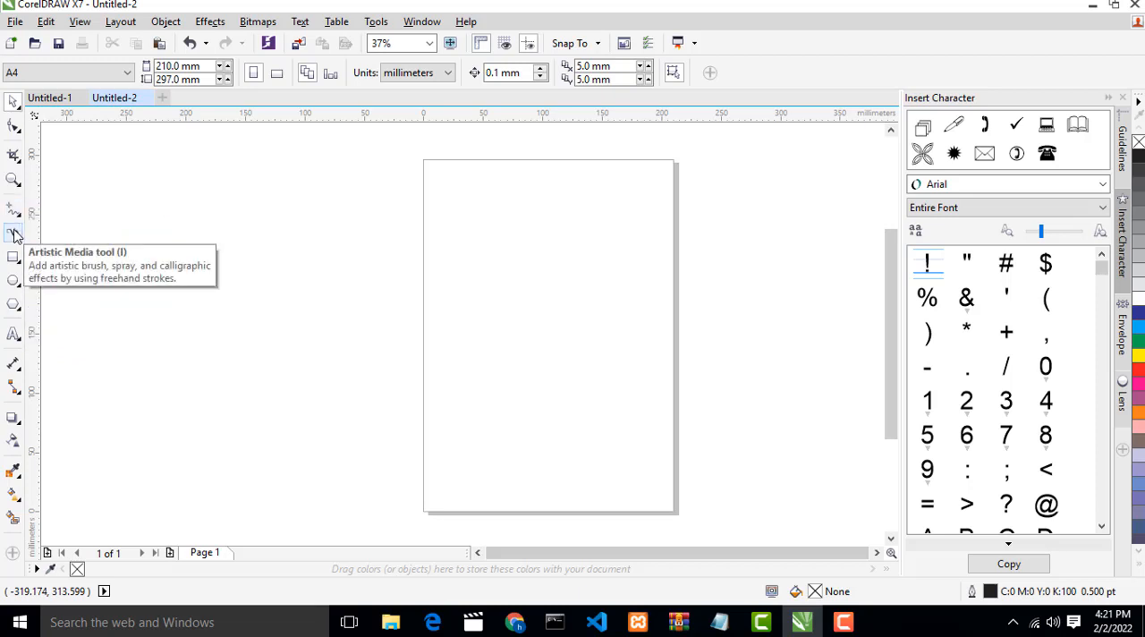
pyautogui.click(13, 259)
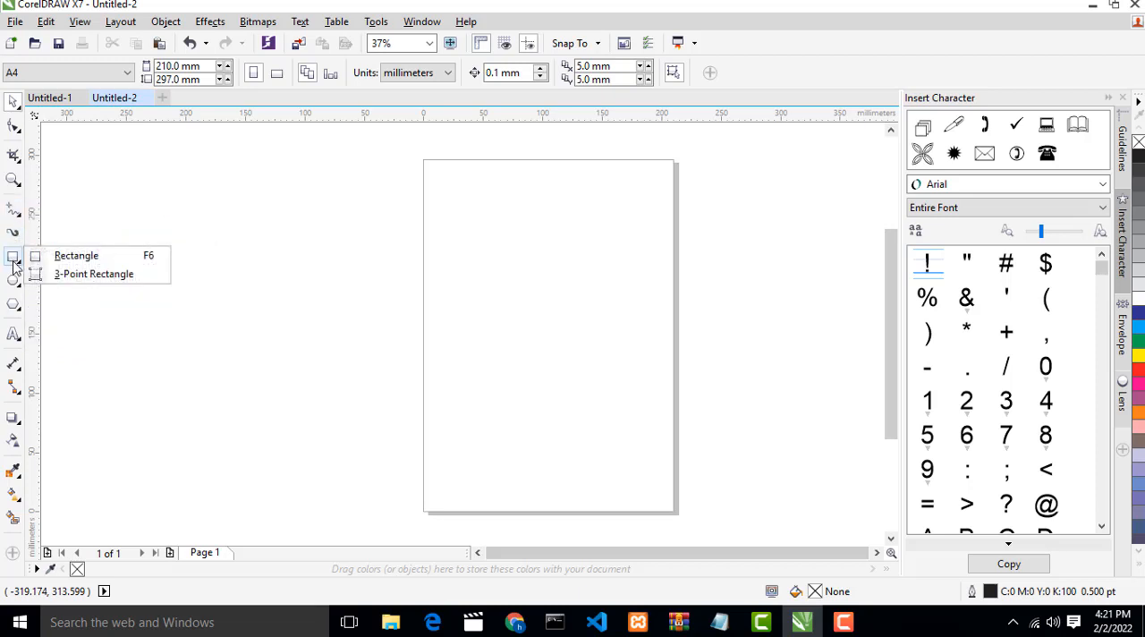
pyautogui.click(14, 283)
pyautogui.click(16, 304)
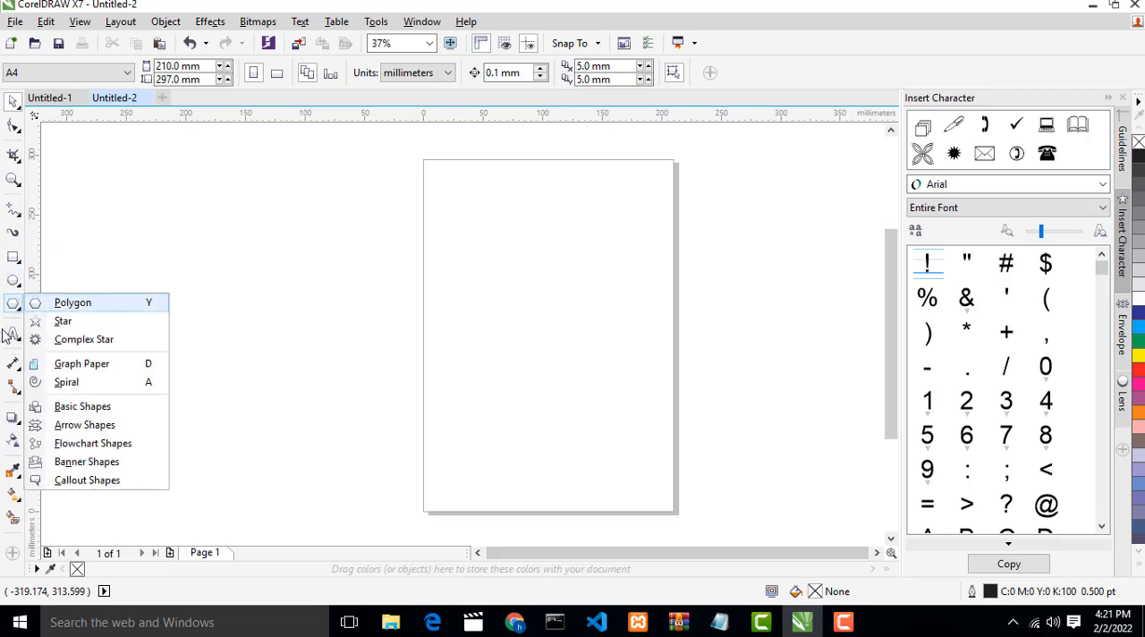
pyautogui.click(12, 336)
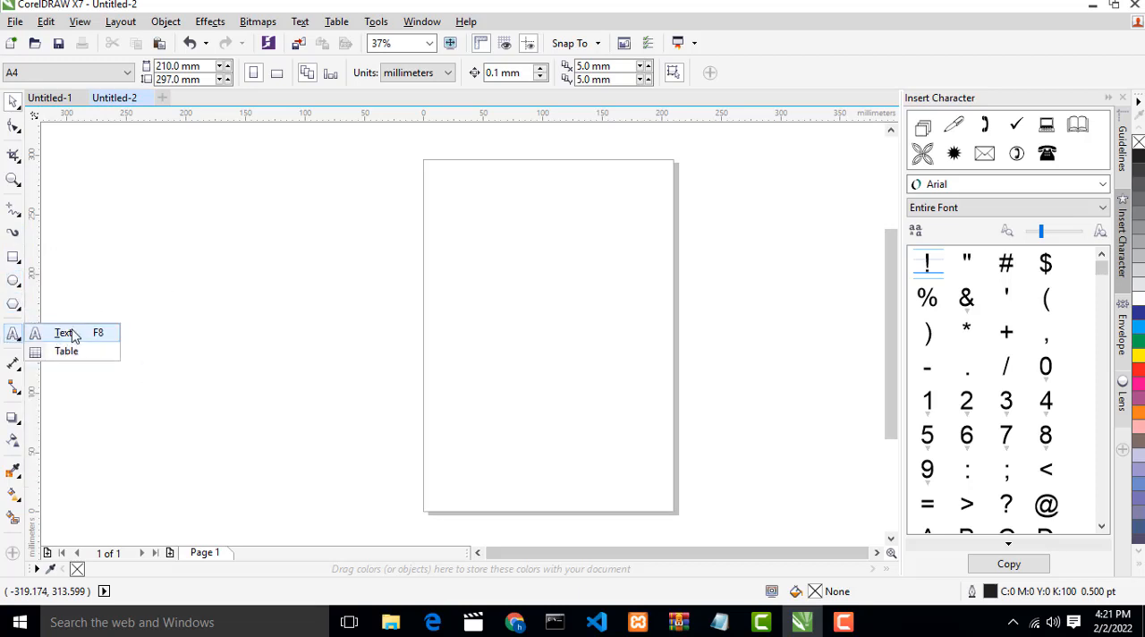
pyautogui.click(13, 363)
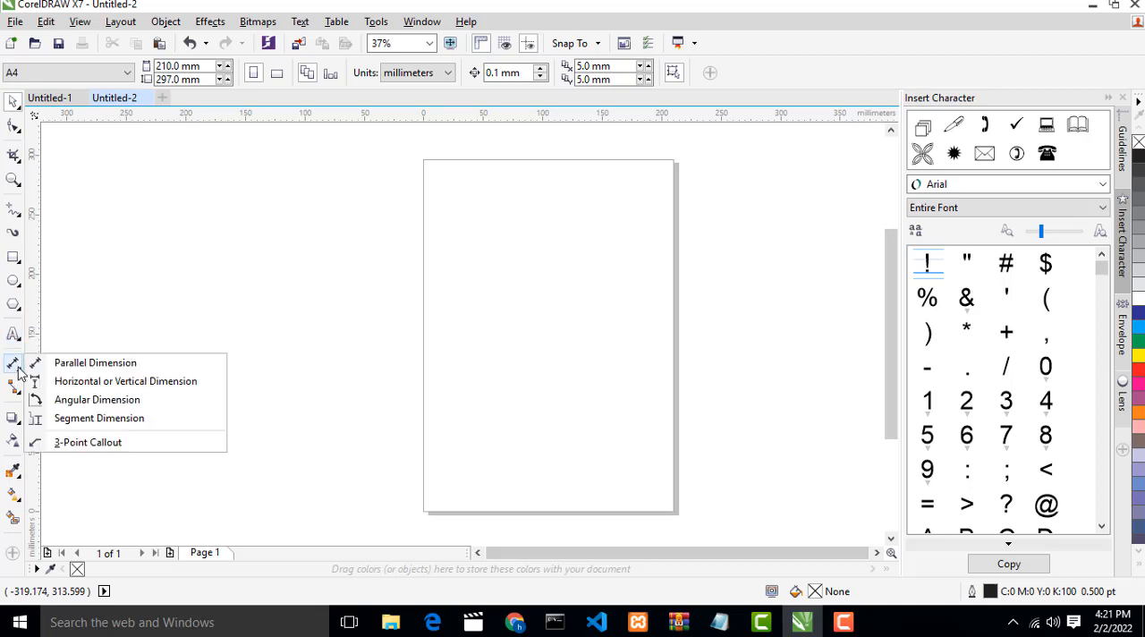
pyautogui.click(13, 386)
pyautogui.click(13, 418)
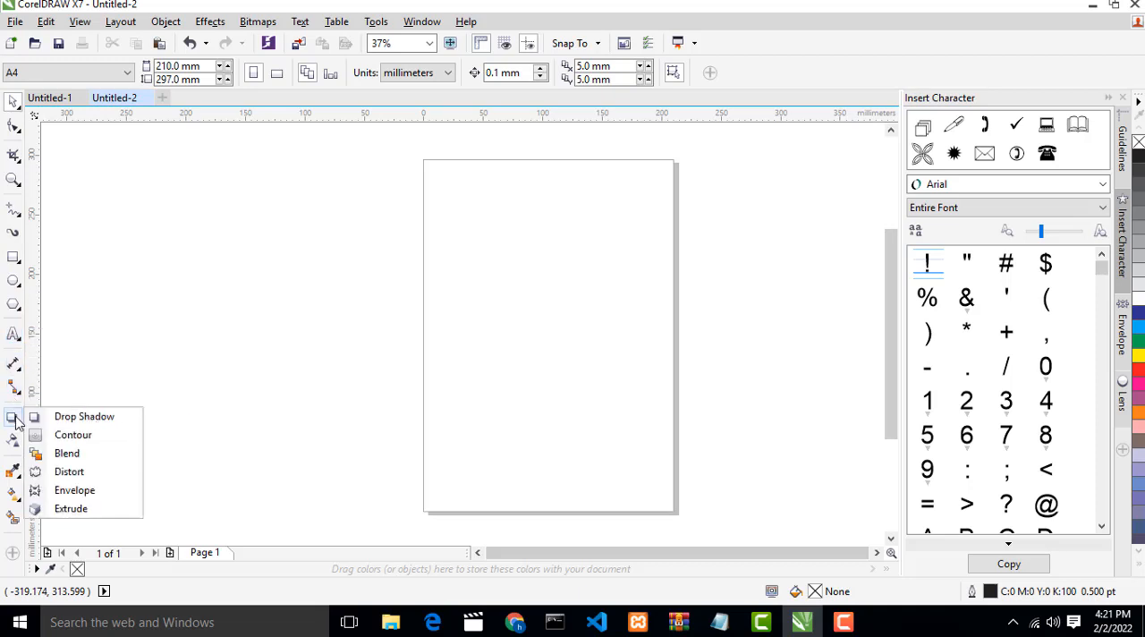
pyautogui.click(13, 471)
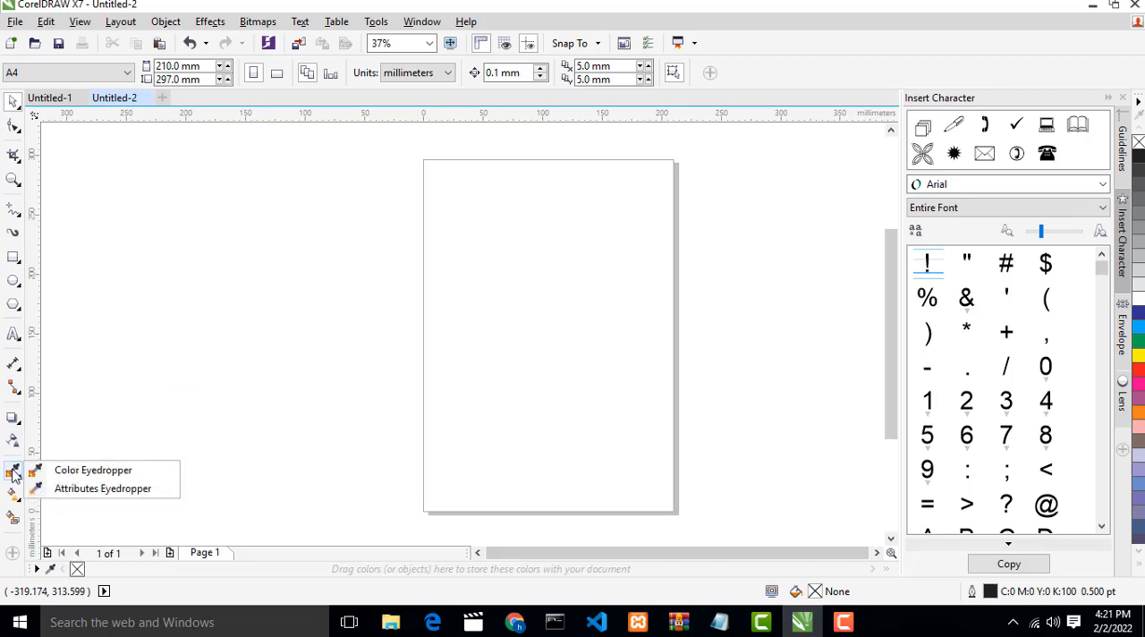
pyautogui.click(12, 495)
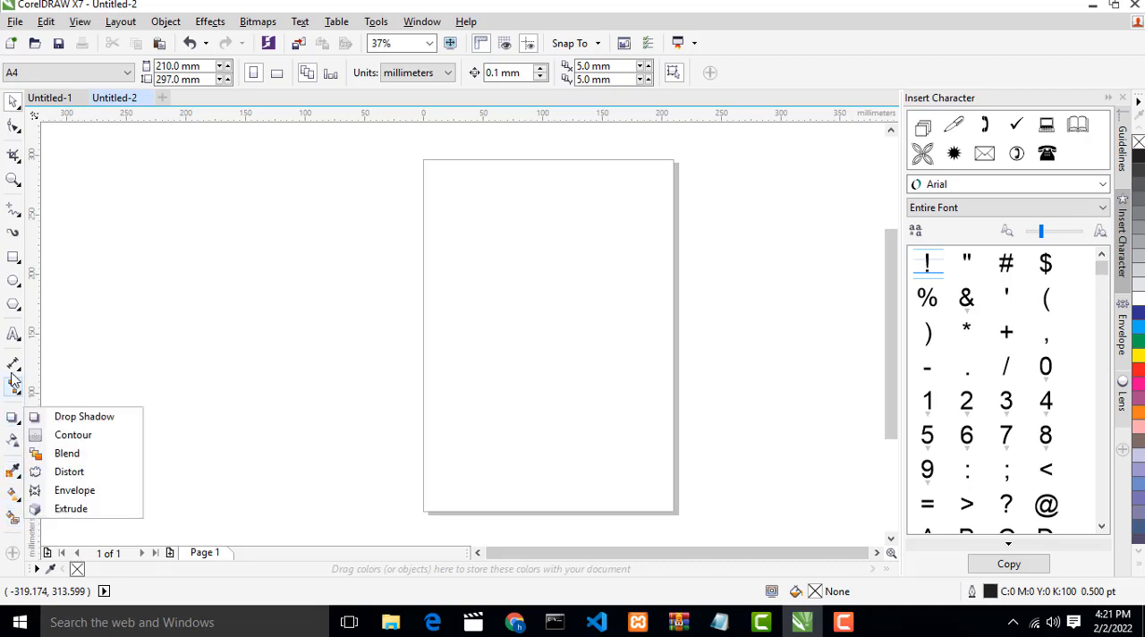
pyautogui.moveTo(11, 260)
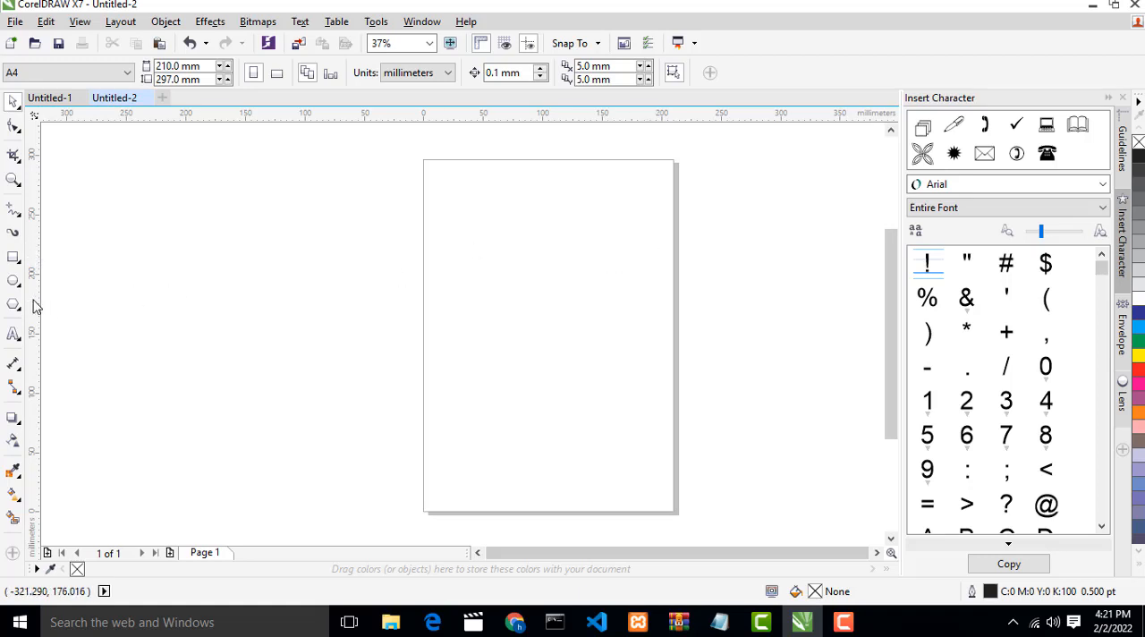
# - Add a vertical and a horizontal guideline and centre both on the page at 105 mm and 148.5 mm
pyautogui.moveTo(35, 306); pyautogui.dragTo(92, 309)
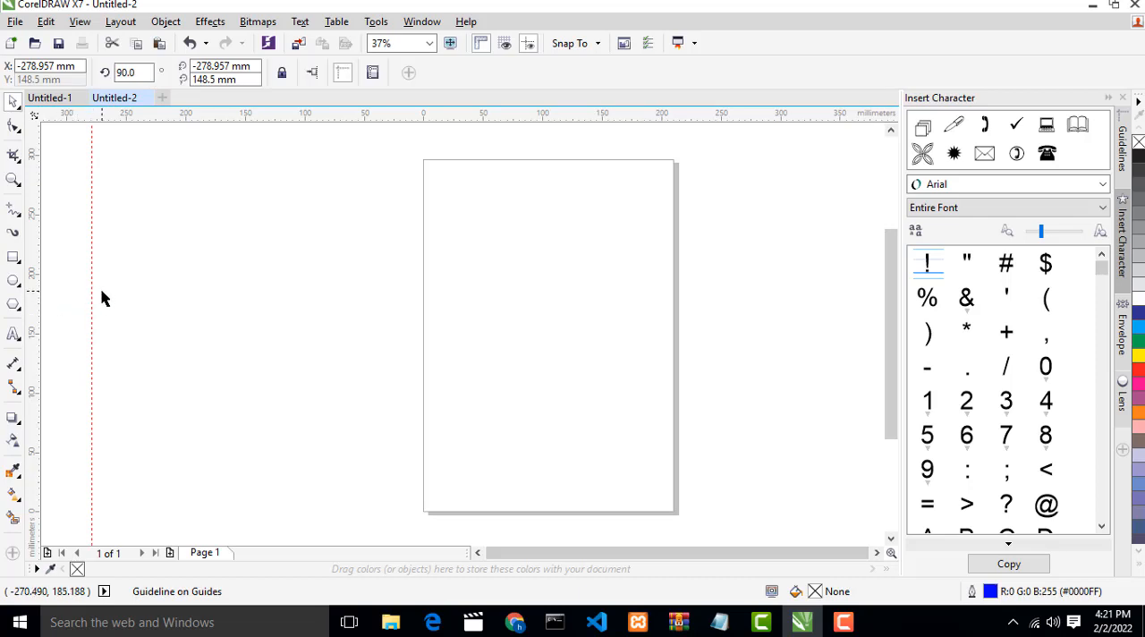
pyautogui.press('p')
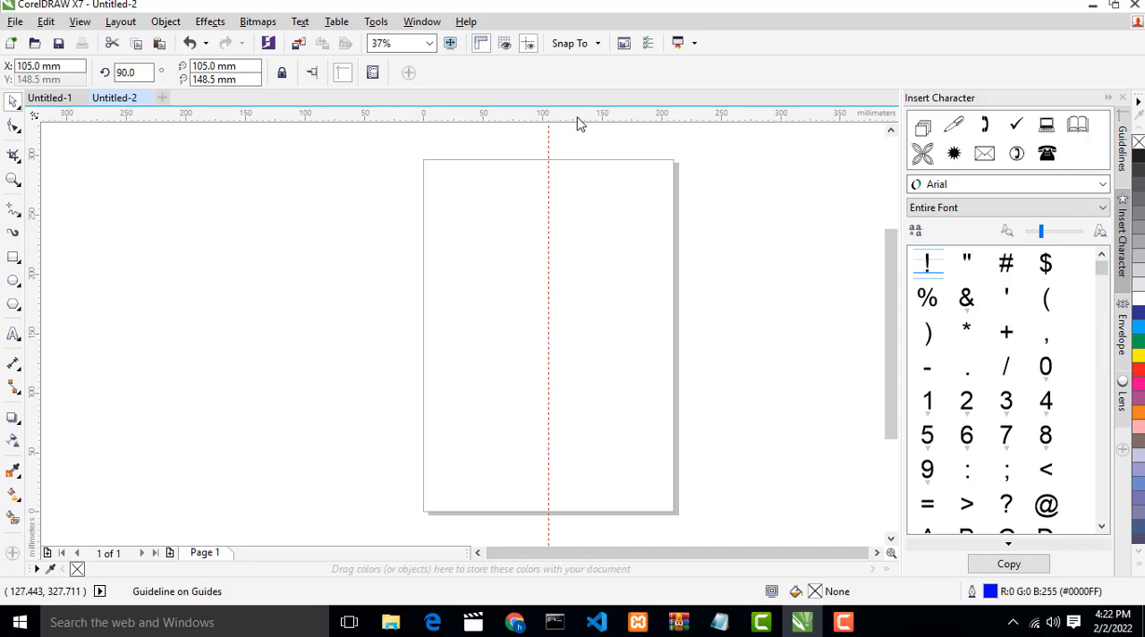
pyautogui.moveTo(577, 123); pyautogui.dragTo(579, 134)
pyautogui.press('p')
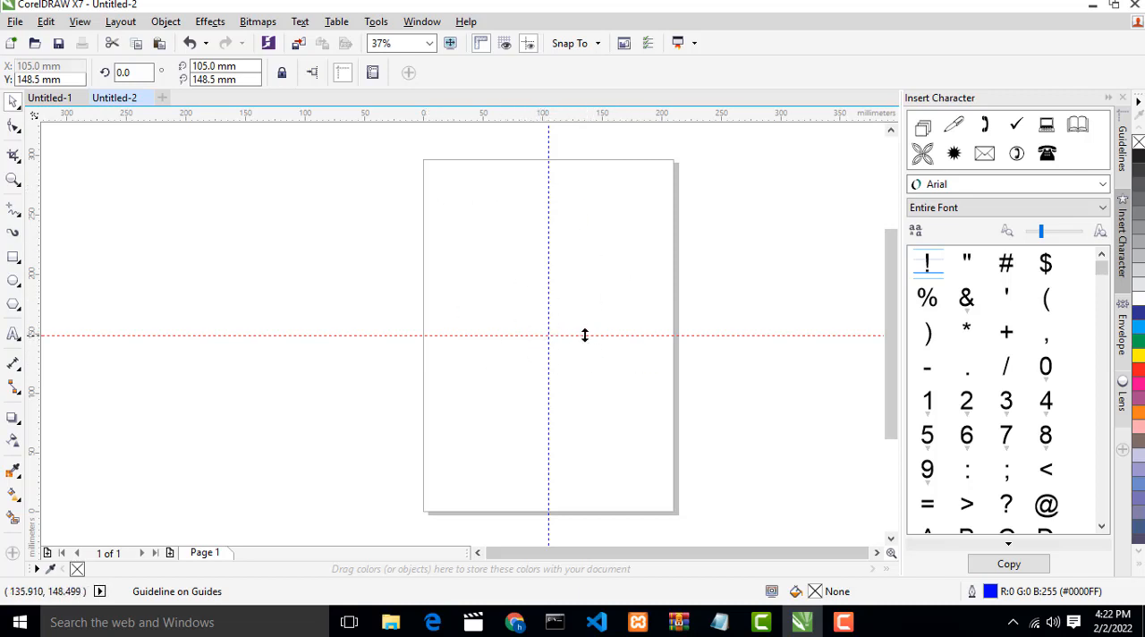
# - Try centring a drawn rectangle of about 57 × 35 mm on the page, and delete it
pyautogui.click(12, 258)
pyautogui.moveTo(191, 257); pyautogui.dragTo(261, 299)
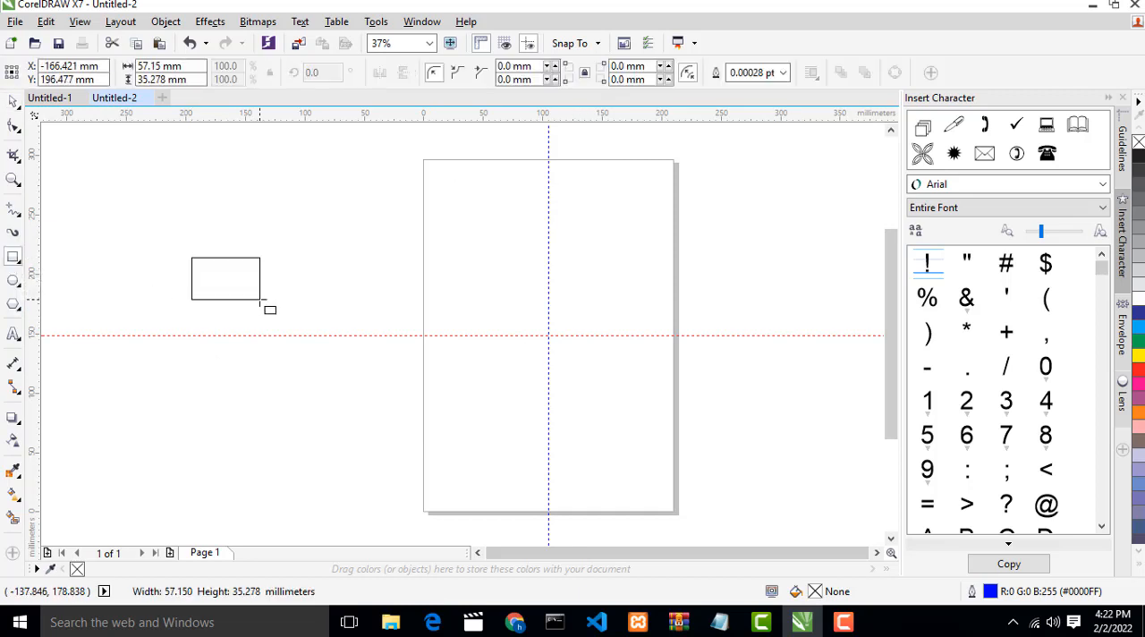
pyautogui.click(13, 103)
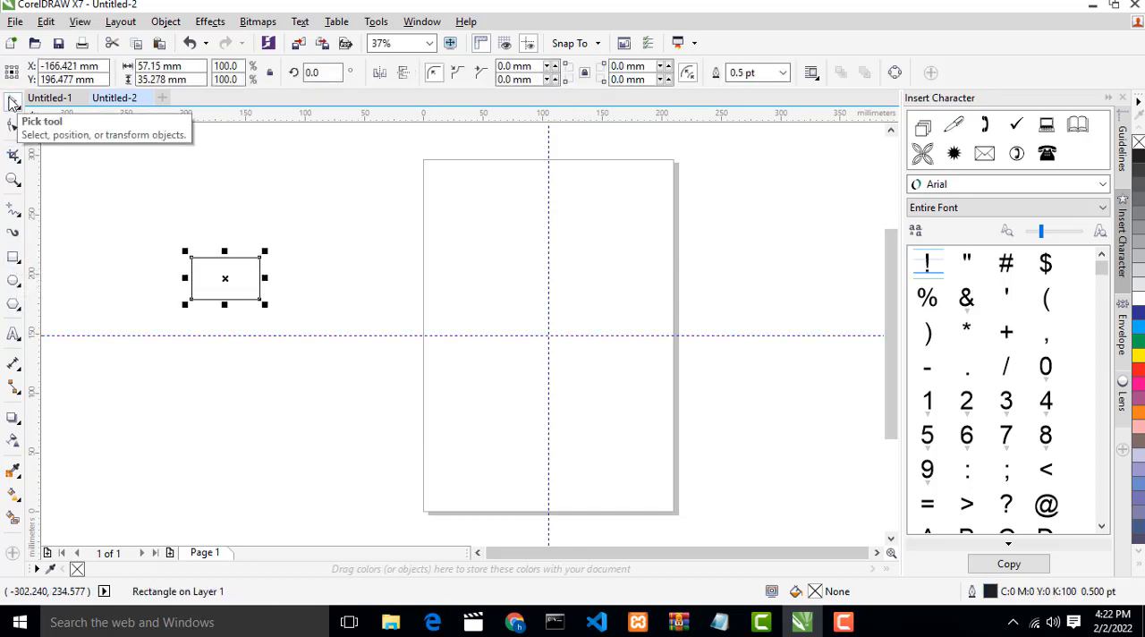
pyautogui.press('p')
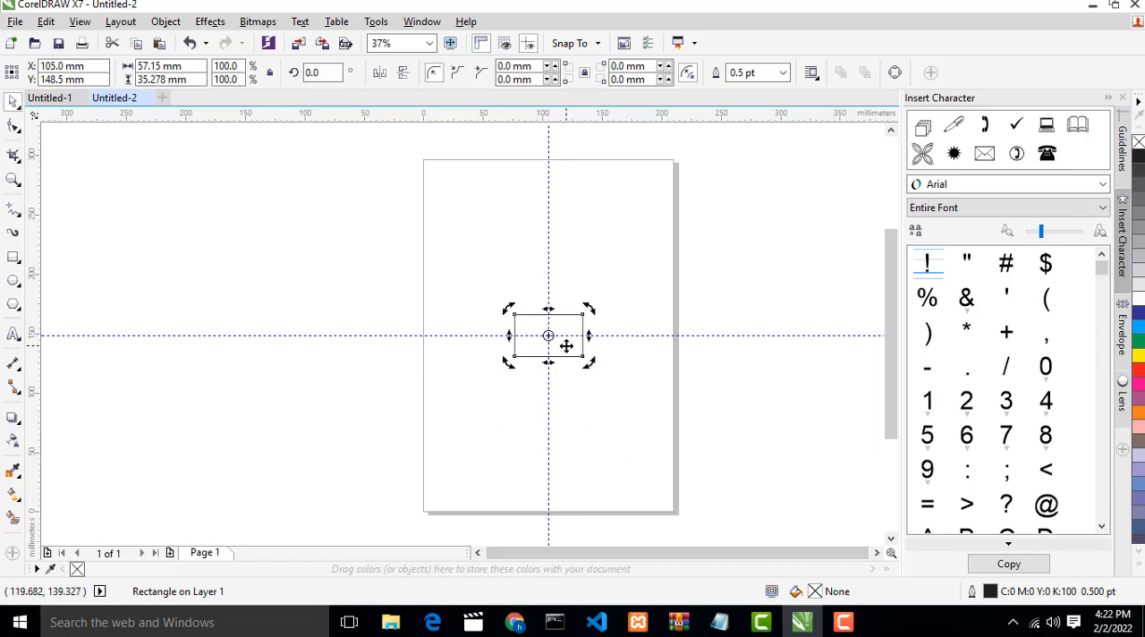
pyautogui.press('Delete')
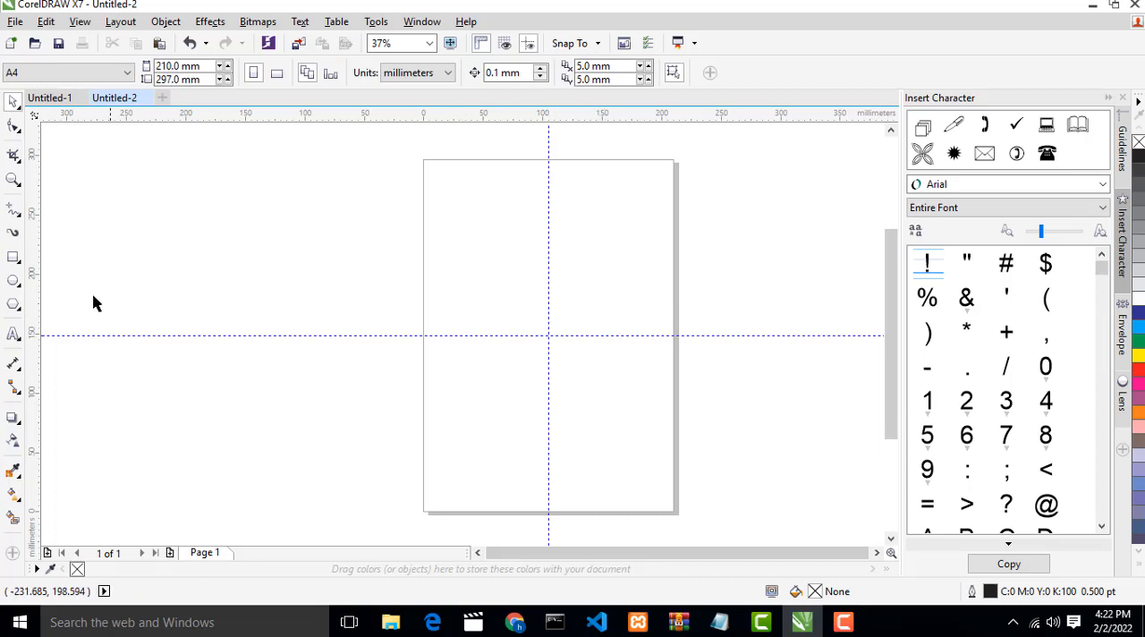
# - Create a rectangle that covers the whole 210 × 297 mm page, and deselect it
pyautogui.doubleClick(13, 259)
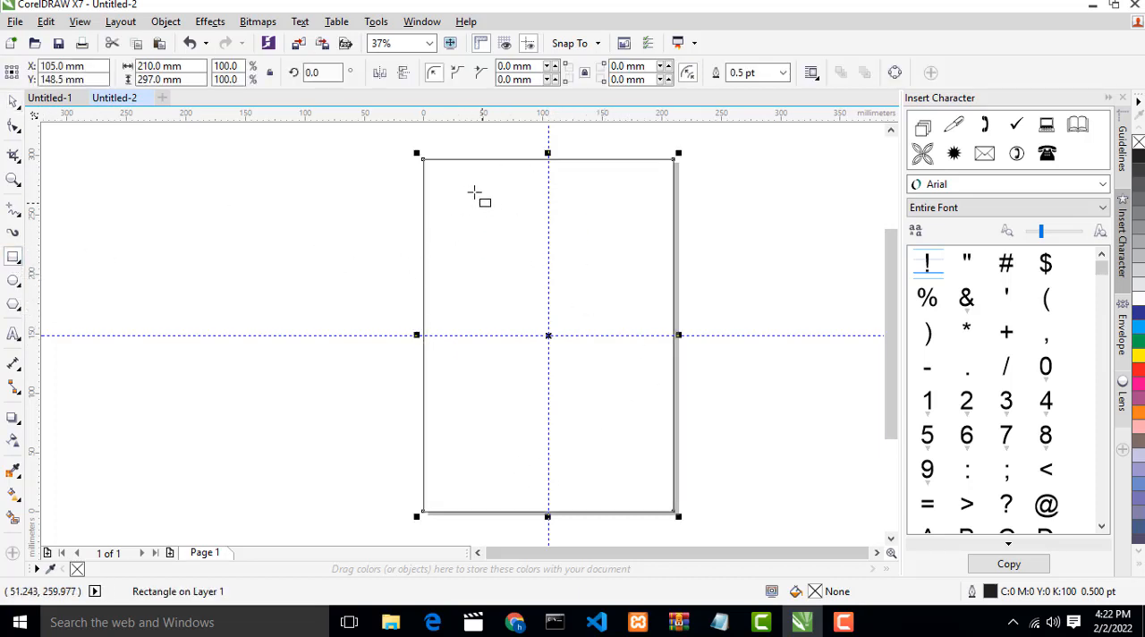
pyautogui.click(11, 106)
pyautogui.click(191, 167)
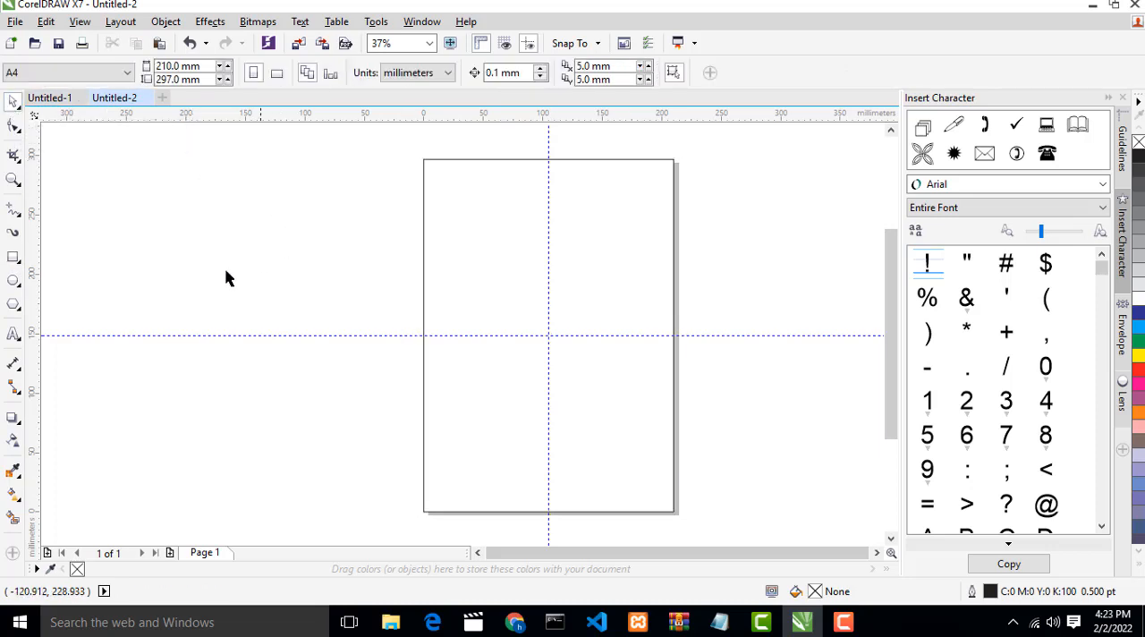
# - Draw a rectangle about 94 × 72 mm in the lower half of the page
pyautogui.click(13, 259)
pyautogui.moveTo(498, 360); pyautogui.dragTo(609, 446)
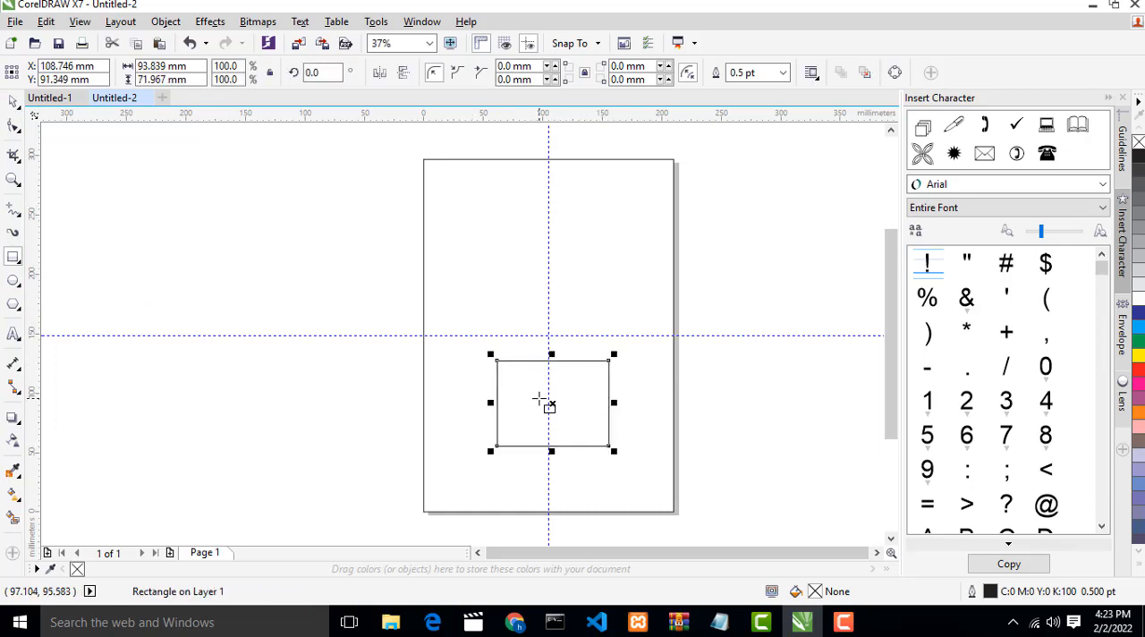
pyautogui.click(13, 101)
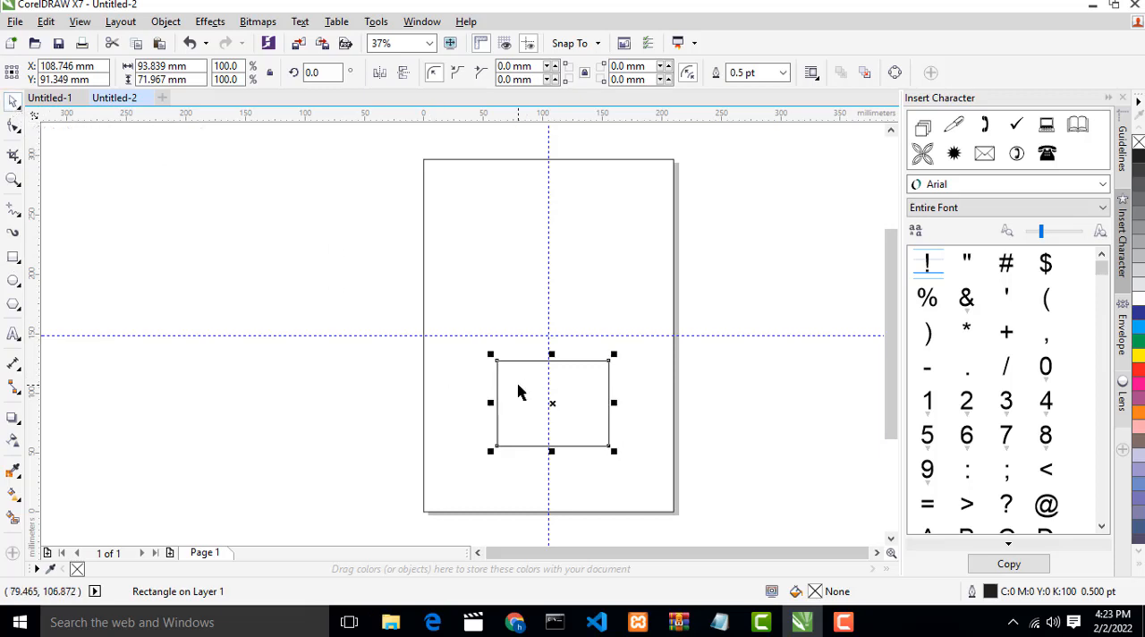
# - Centre the smaller rectangle horizontally and vertically within the page-sized rectangle
pyautogui.keyDown('shift'); pyautogui.click(471, 191); pyautogui.keyUp('shift')
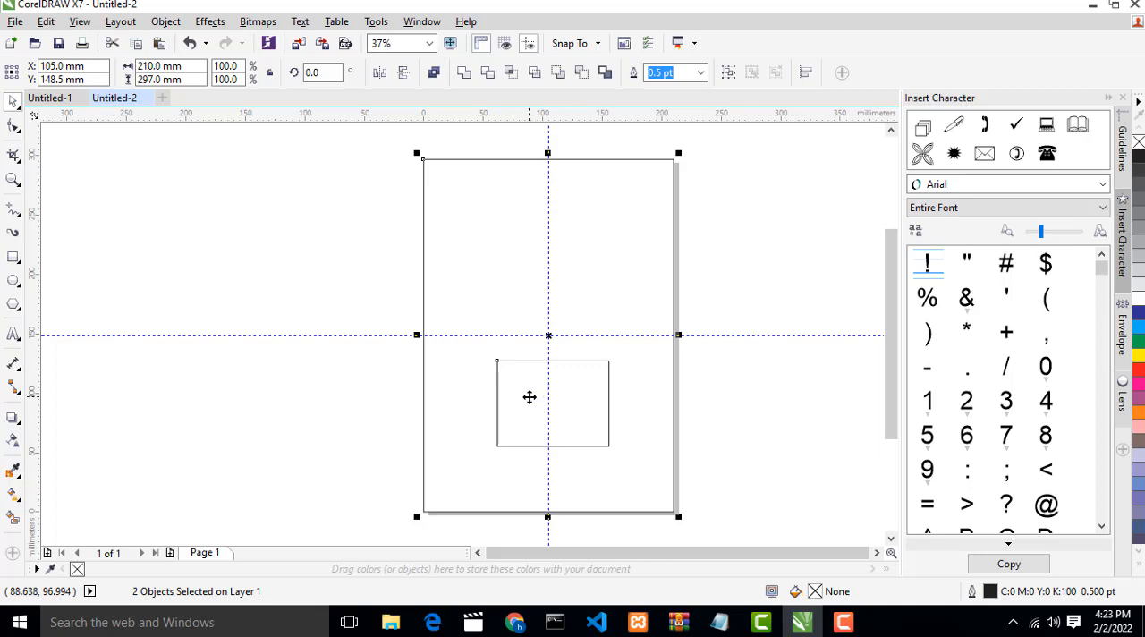
pyautogui.press('e')
pyautogui.press('c')
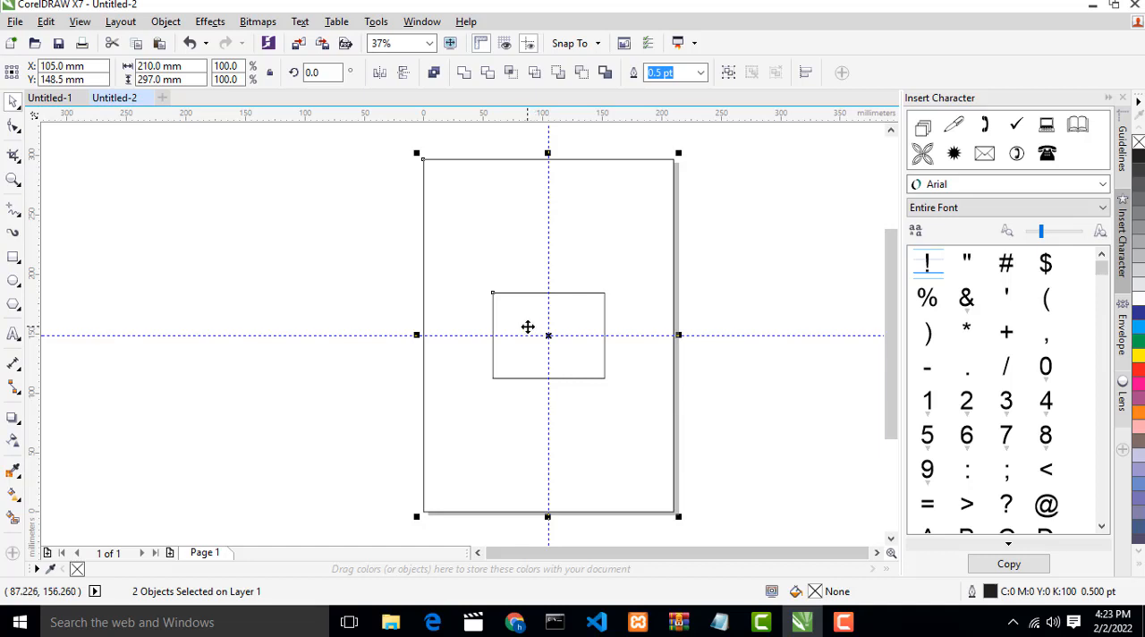
# - Align the smaller rectangle successively to the page-sized rectangle's left edge, right edge, top-right corner, top-left corner and top centre
pyautogui.press('l')
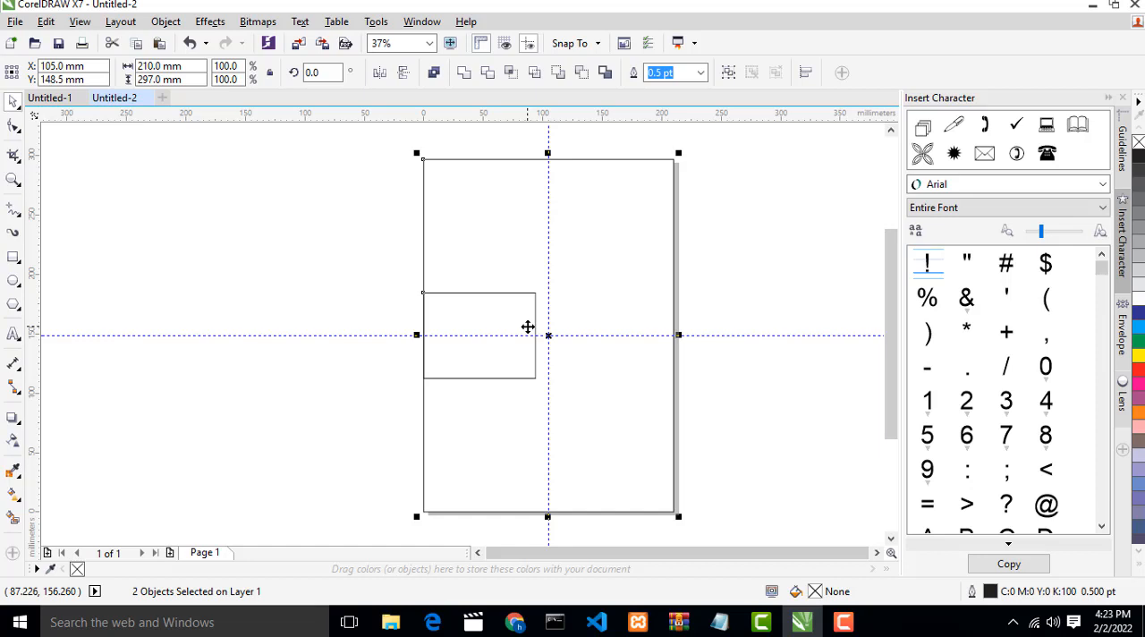
pyautogui.press('r')
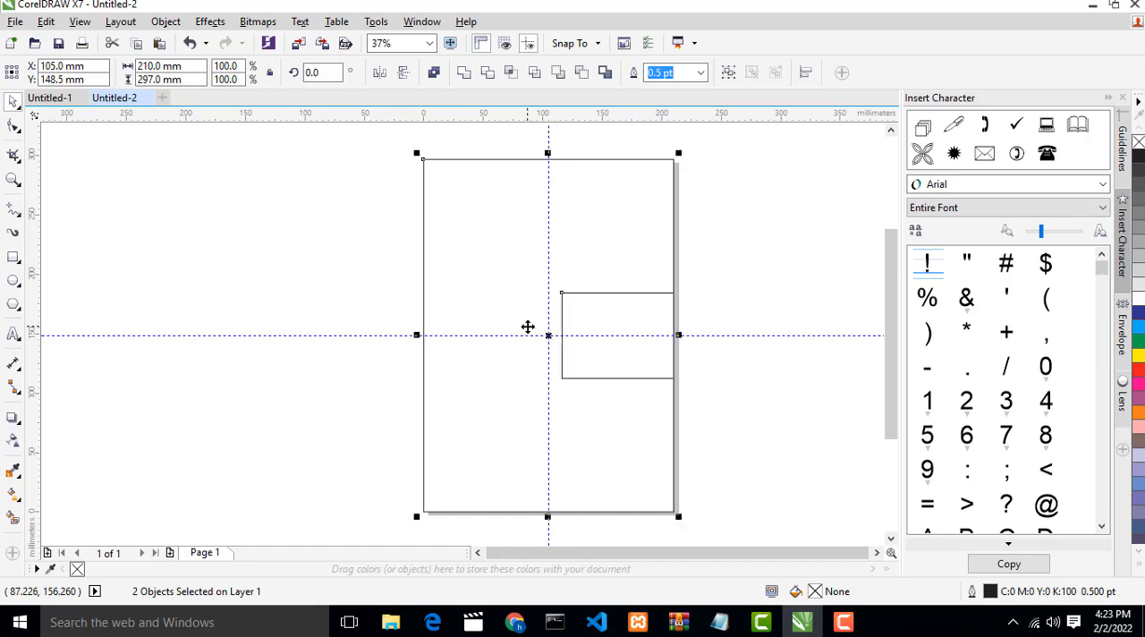
pyautogui.press('t')
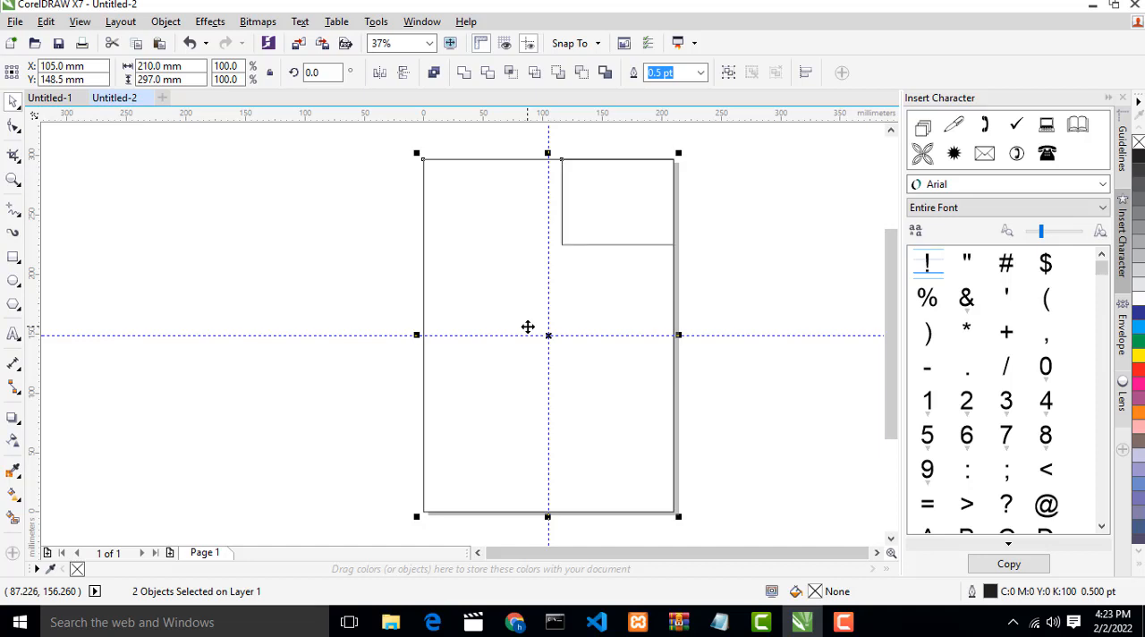
pyautogui.press('l')
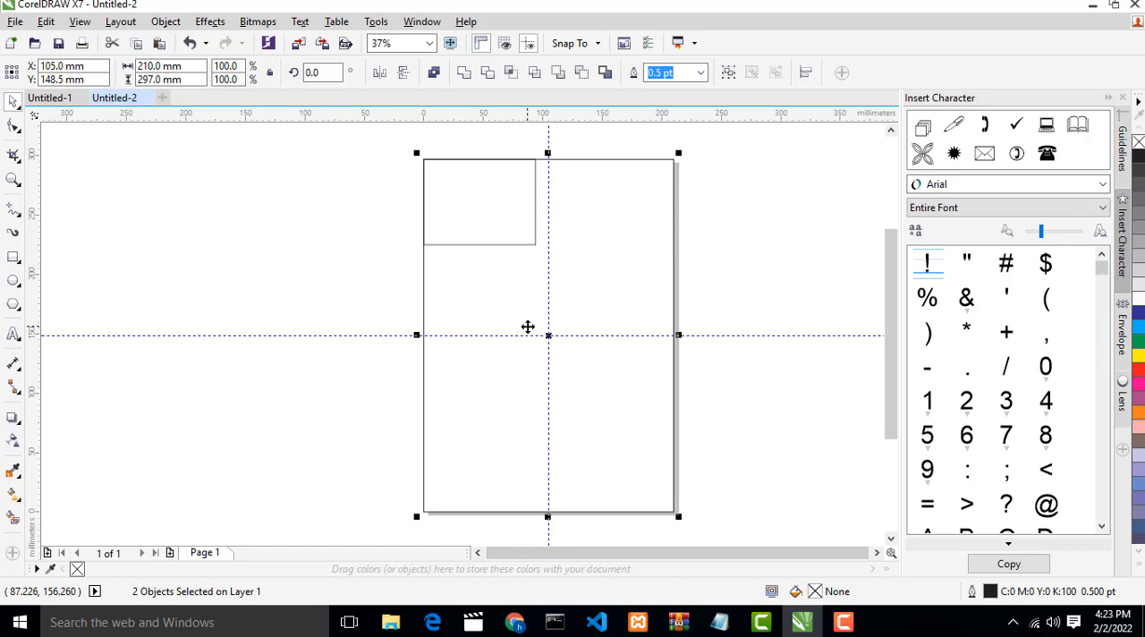
pyautogui.press('c')
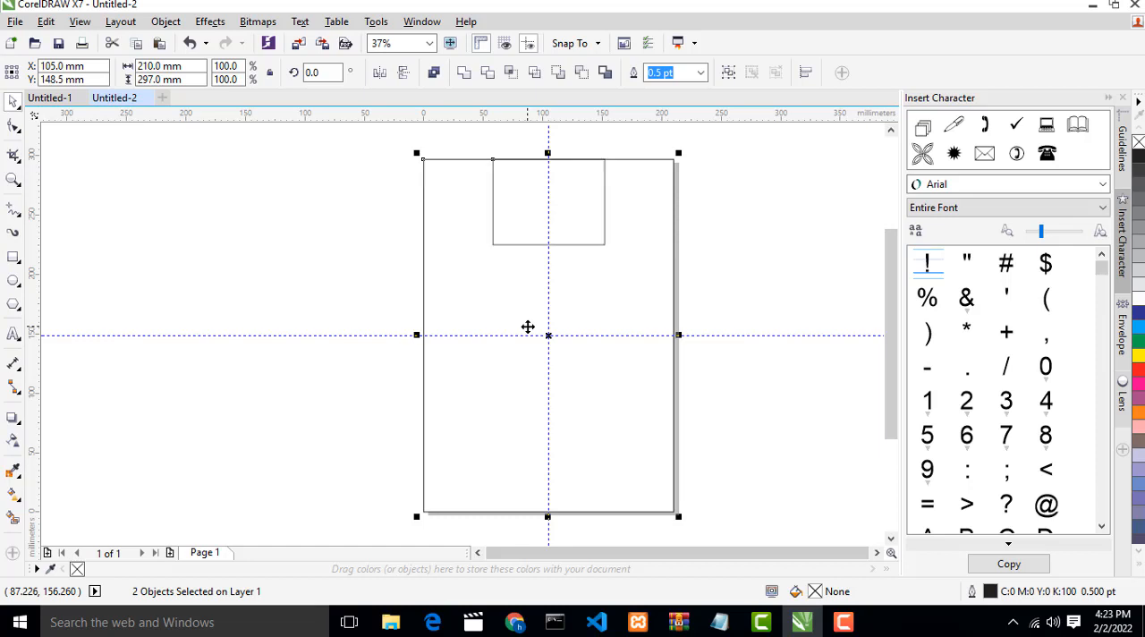
# - Align the smaller rectangle to the page-sized rectangle's bottom edge, trying the bottom-left corner before settling it in the bottom-right corner
pyautogui.press('b')
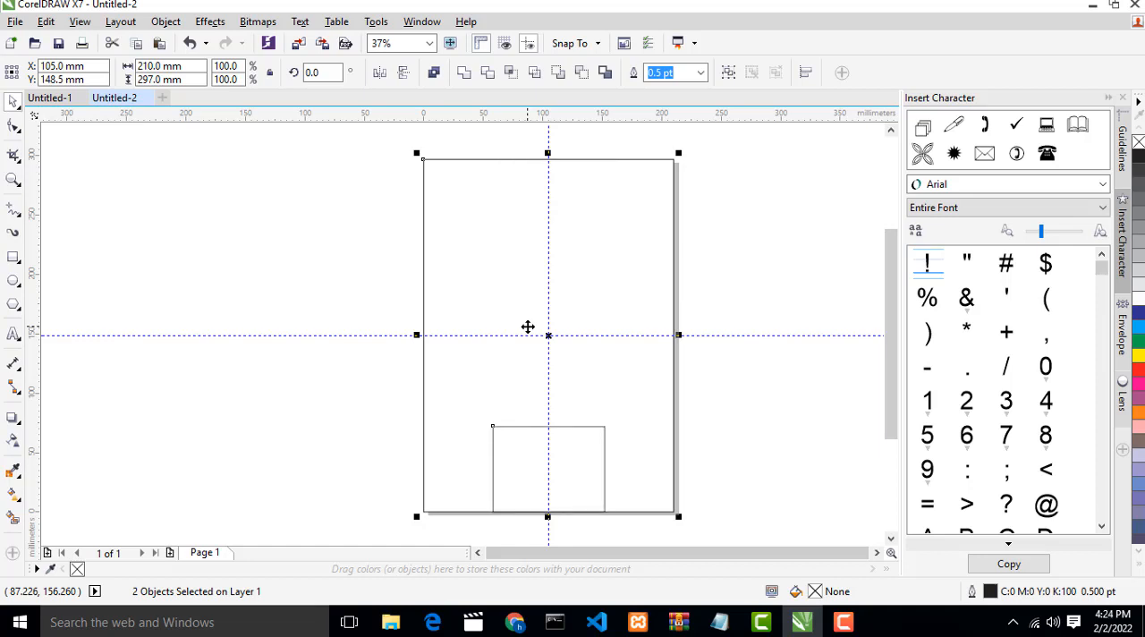
pyautogui.press('l')
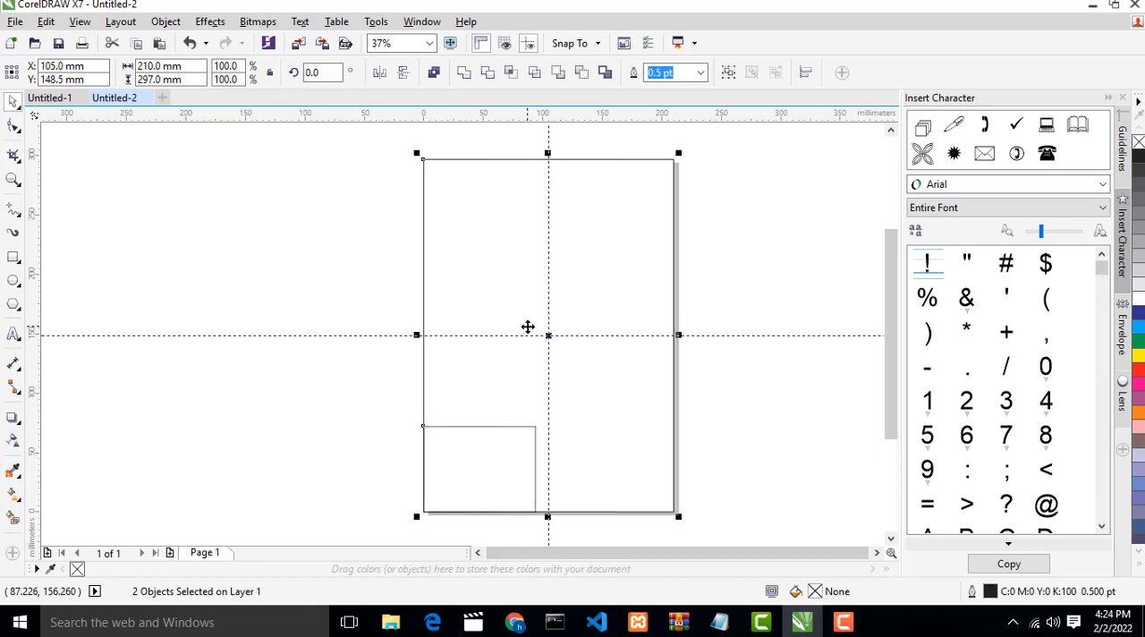
pyautogui.press('r')
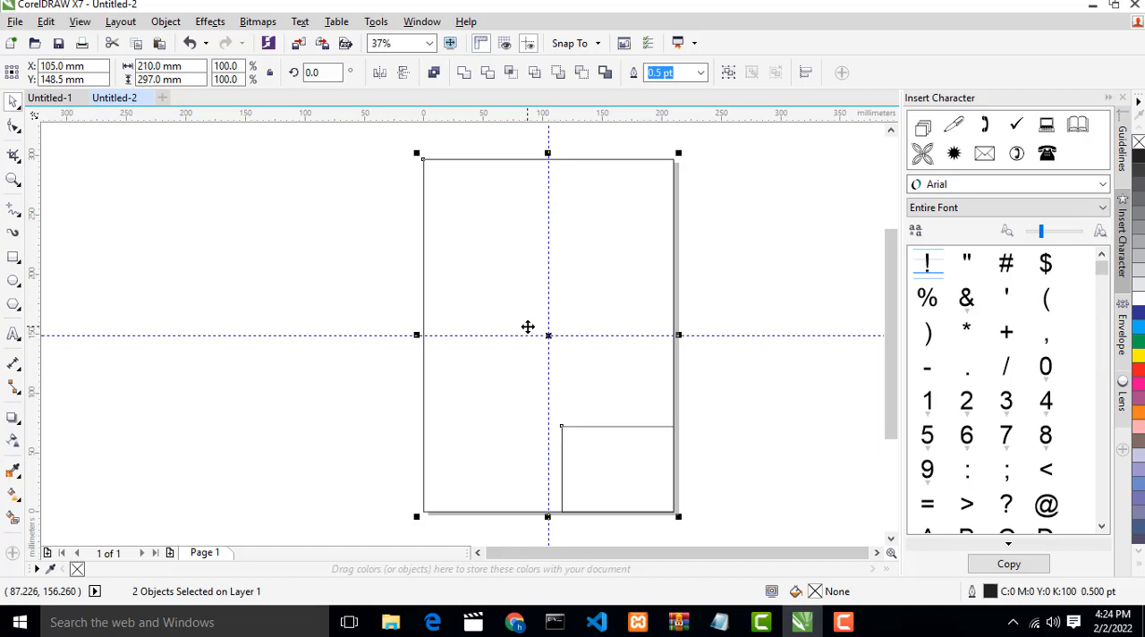
# - Clear the joint selection of both rectangles and select only the smaller rectangle in the page's bottom-right corner
pyautogui.click(594, 458)
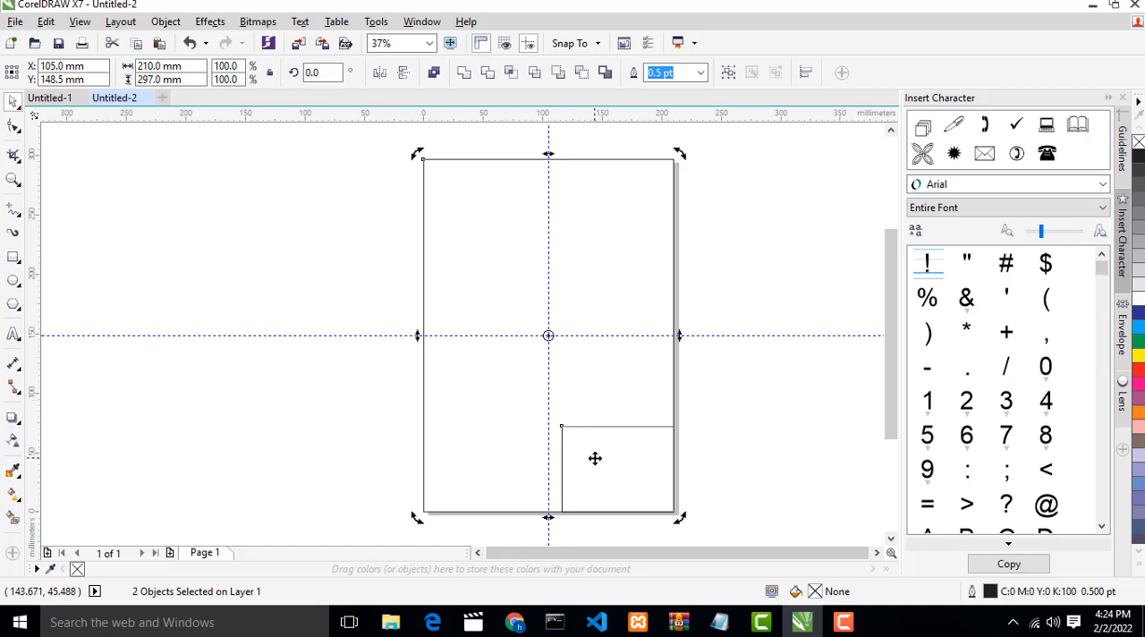
pyautogui.click(562, 442)
pyautogui.click(717, 439)
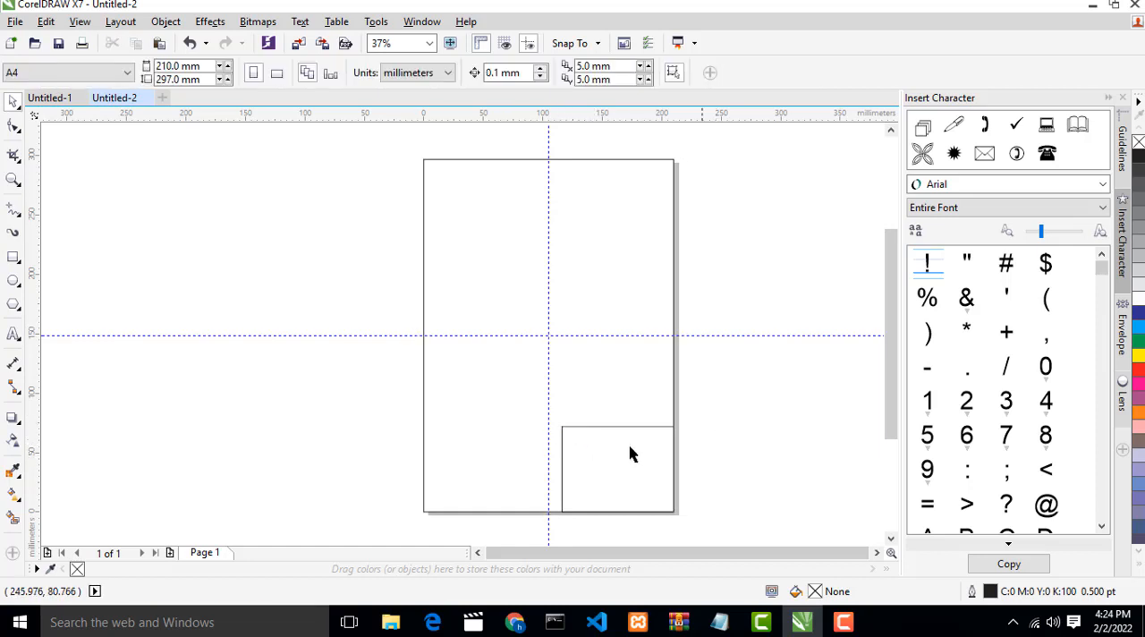
pyautogui.click(630, 453)
pyautogui.keyDown('shift'); pyautogui.click(621, 282); pyautogui.keyUp('shift')
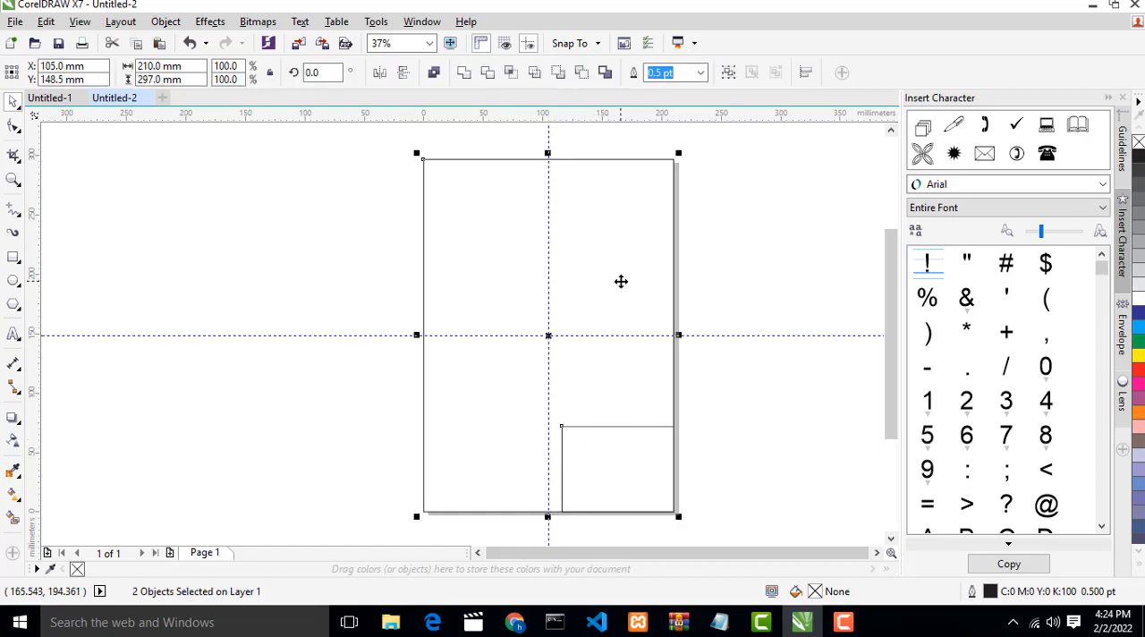
pyautogui.click(784, 388)
pyautogui.click(623, 448)
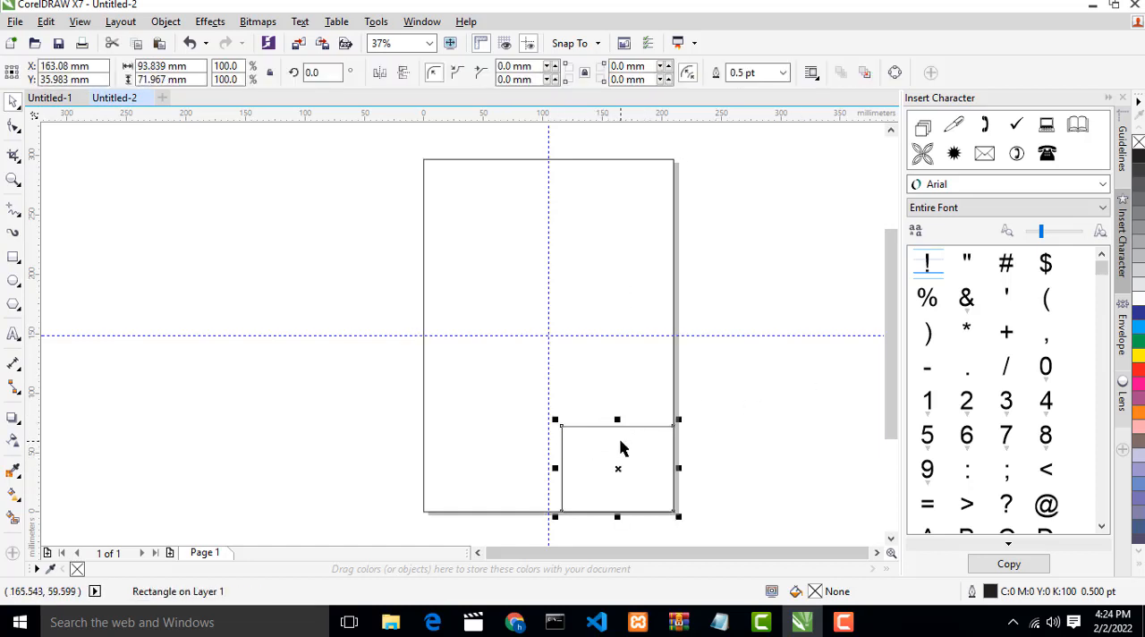
# - Select both rectangles and align the smaller one successively to the page-sized rectangle's centre, right edge and left edge
pyautogui.keyDown('shift'); pyautogui.click(583, 232); pyautogui.keyUp('shift')
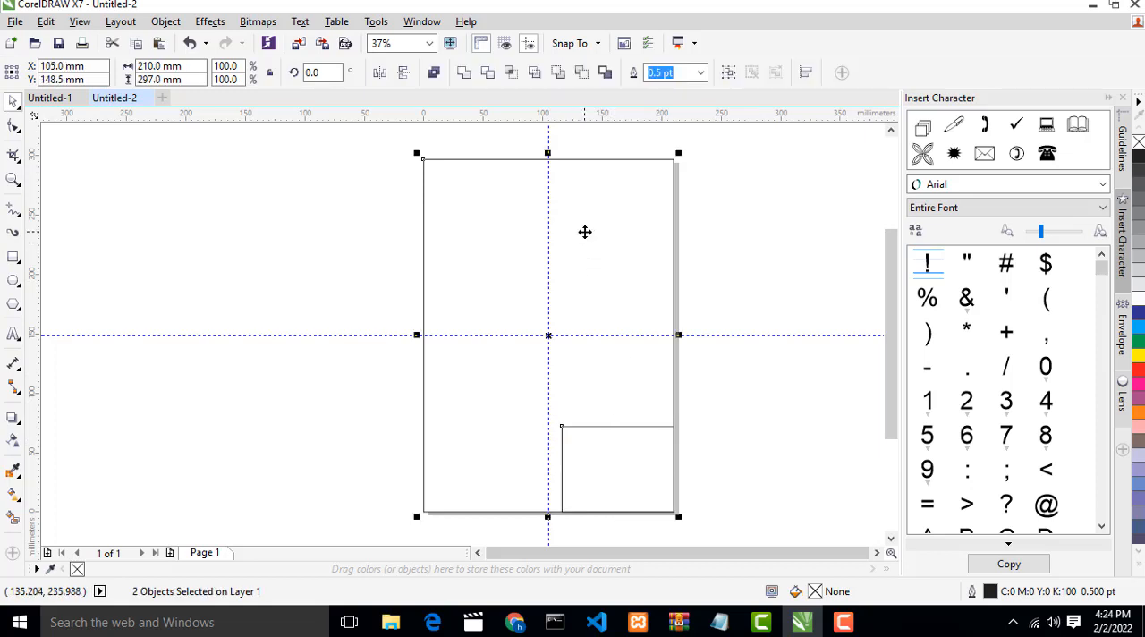
pyautogui.press('e')
pyautogui.press('c')
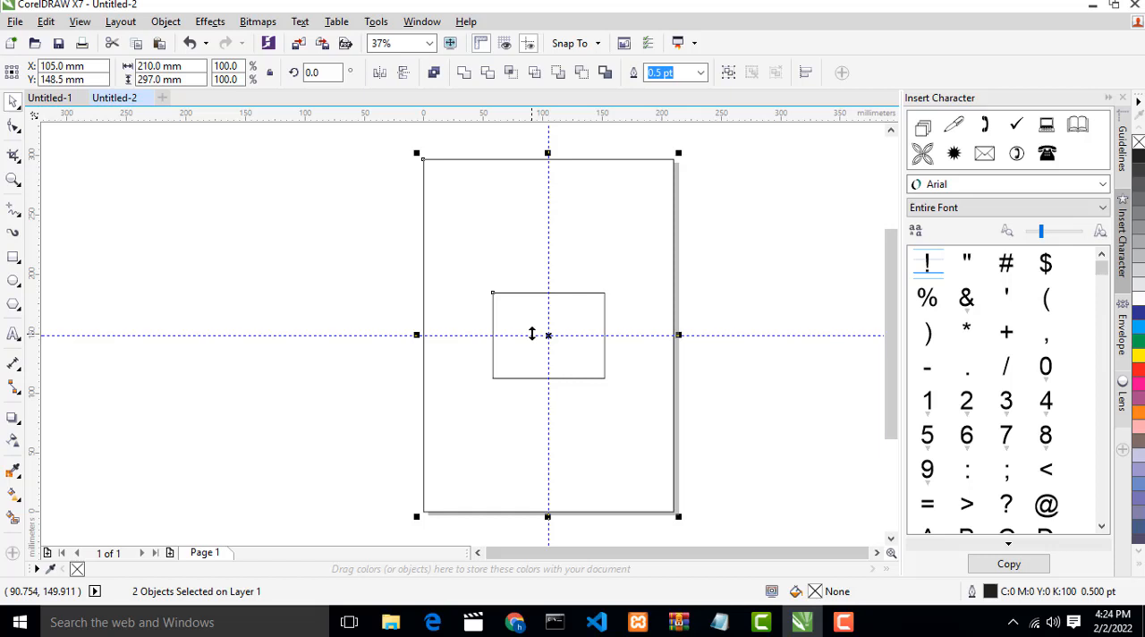
pyautogui.press('r')
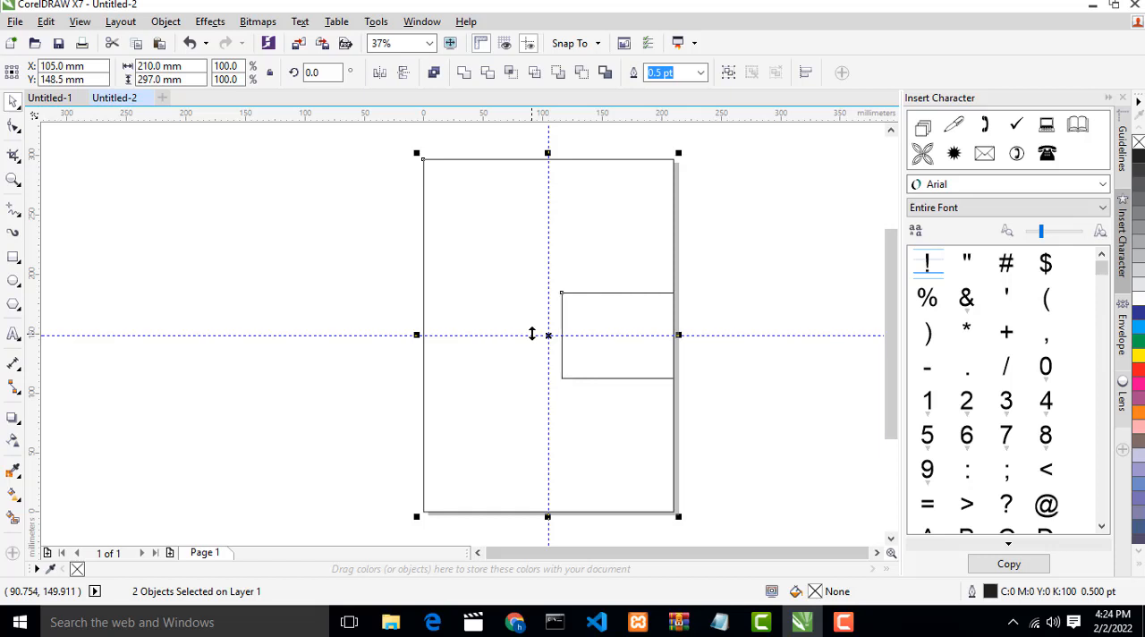
pyautogui.press('l')
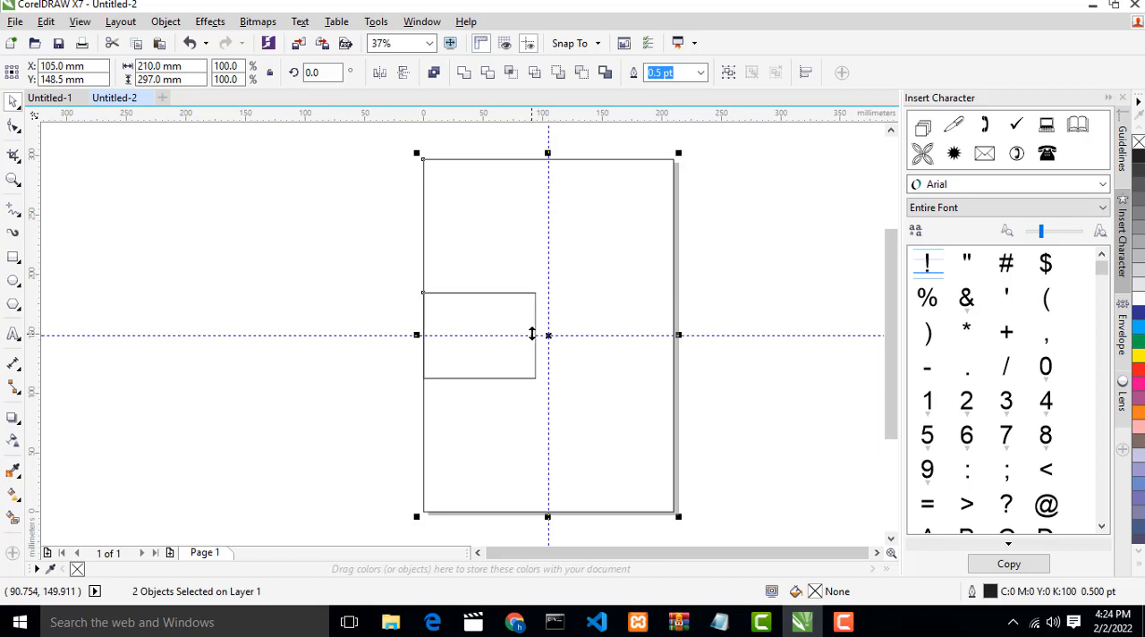
# - Align the smaller rectangle successively to the page-sized rectangle's top-left corner, top centre, top-right corner, bottom-right corner and bottom-left corner
pyautogui.press('t')
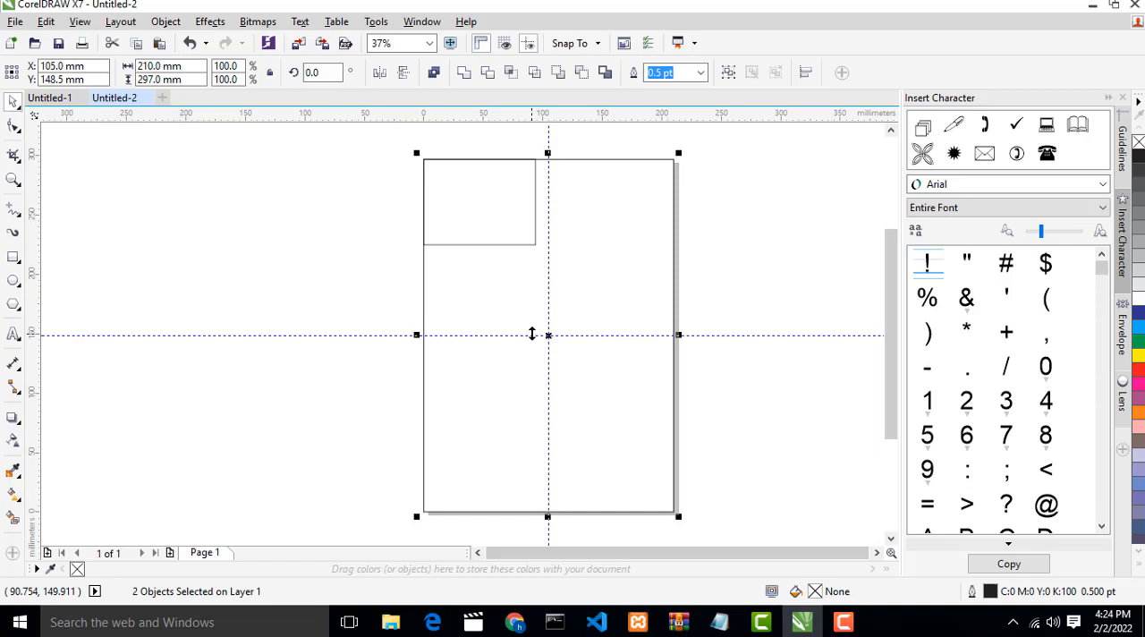
pyautogui.press('c')
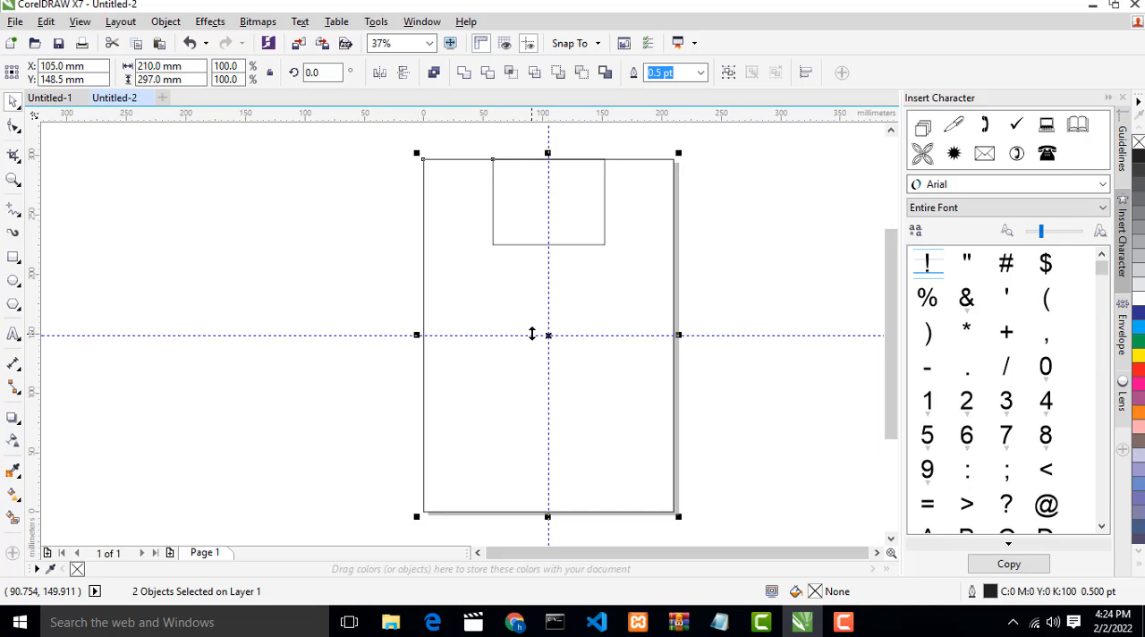
pyautogui.press('r')
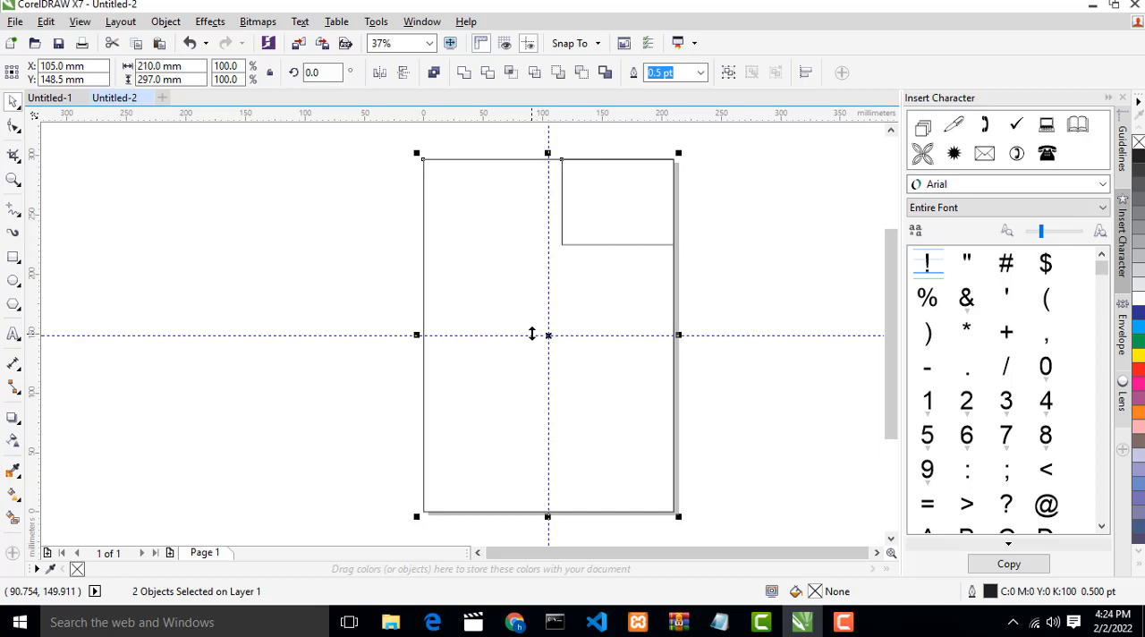
pyautogui.press('b')
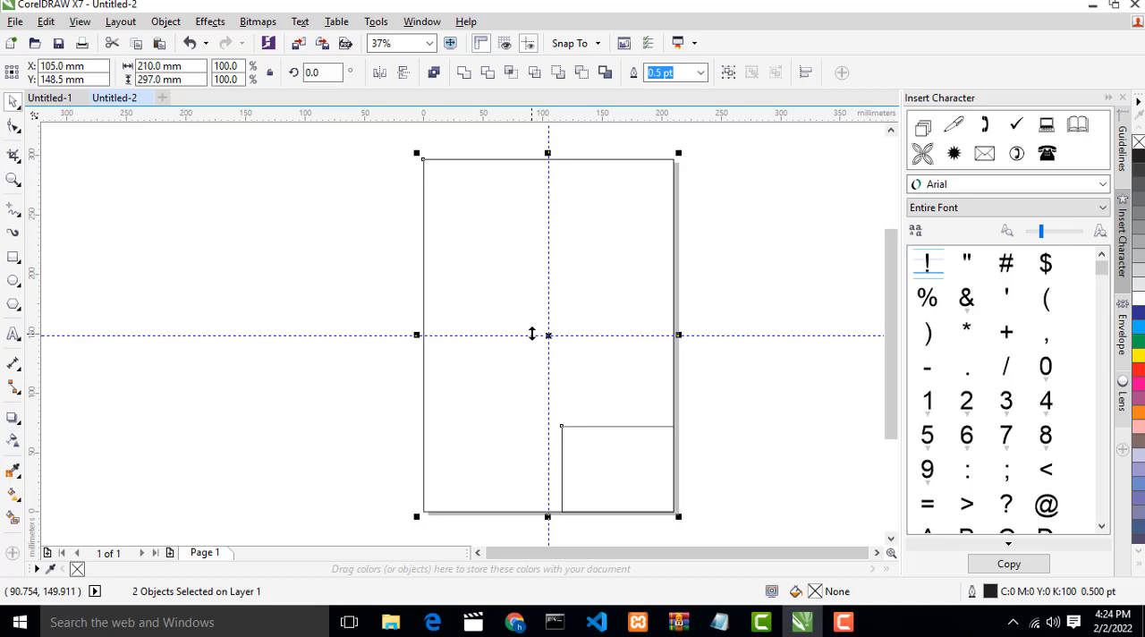
pyautogui.press('l')
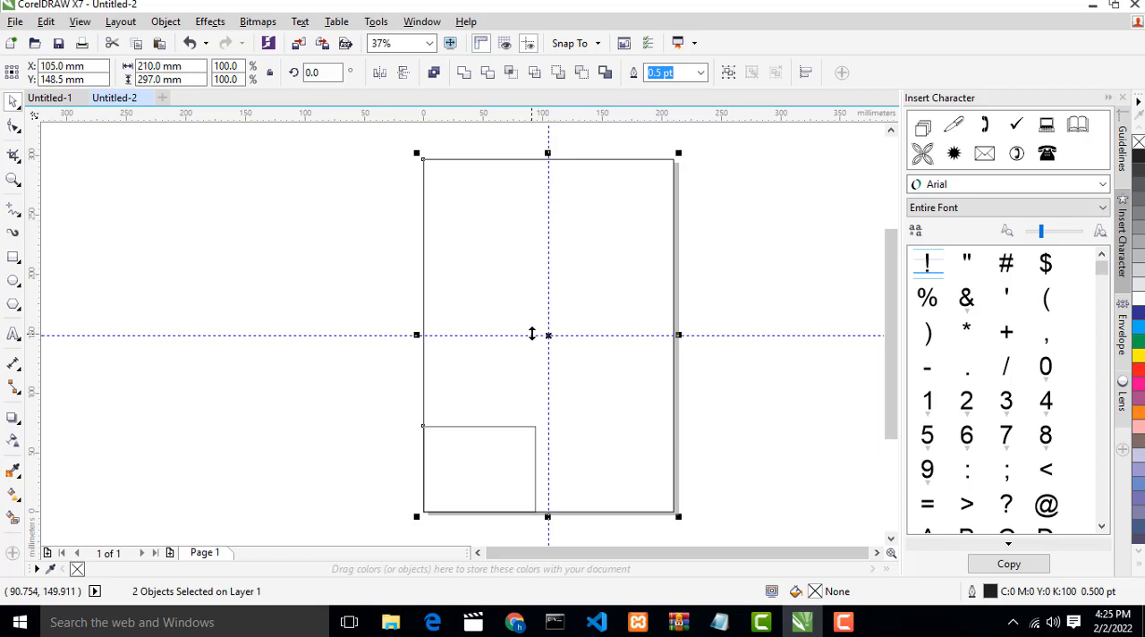
# - Clear the joint selection and move only the smaller rectangle off the page into the empty area on its left
pyautogui.click(46, 22)
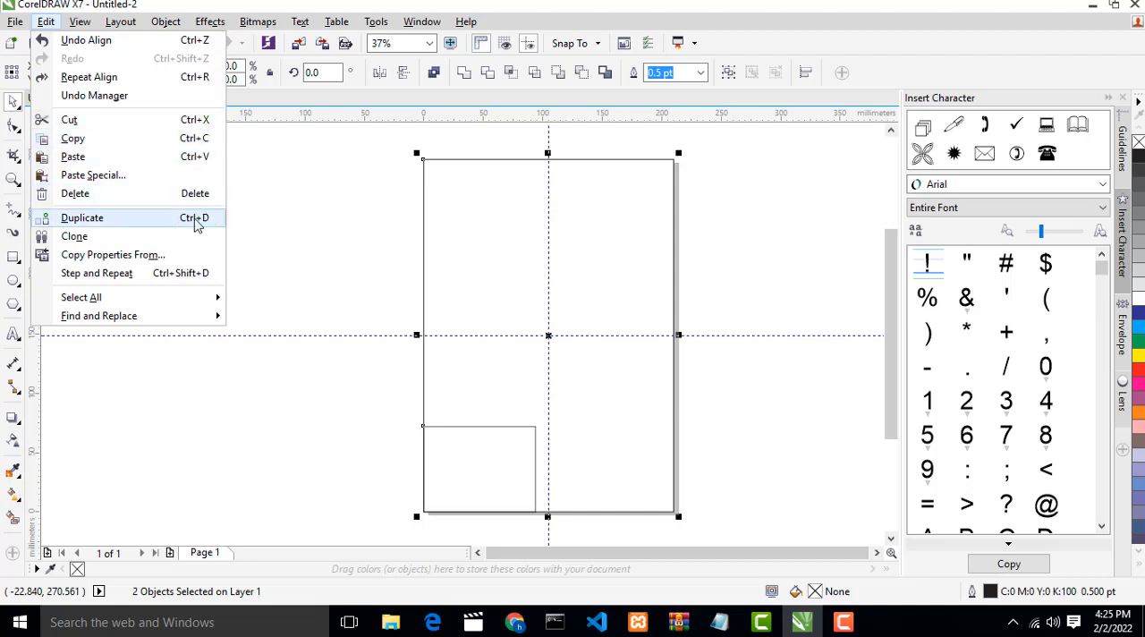
pyautogui.click(744, 215)
pyautogui.click(486, 467)
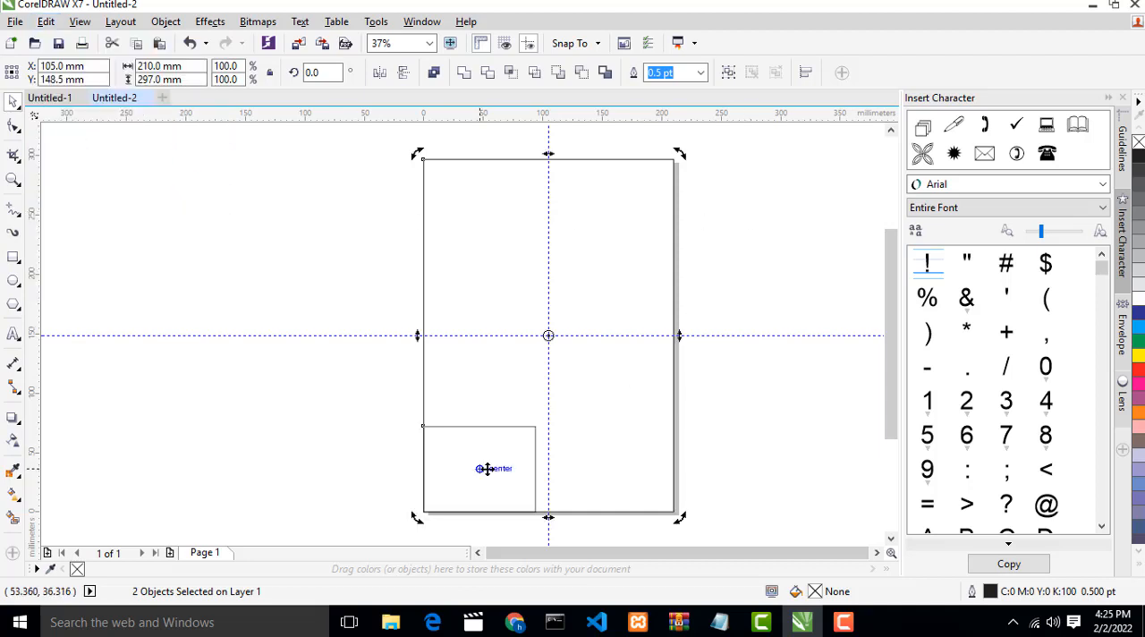
pyautogui.click(478, 434)
pyautogui.click(414, 437)
pyautogui.click(439, 437)
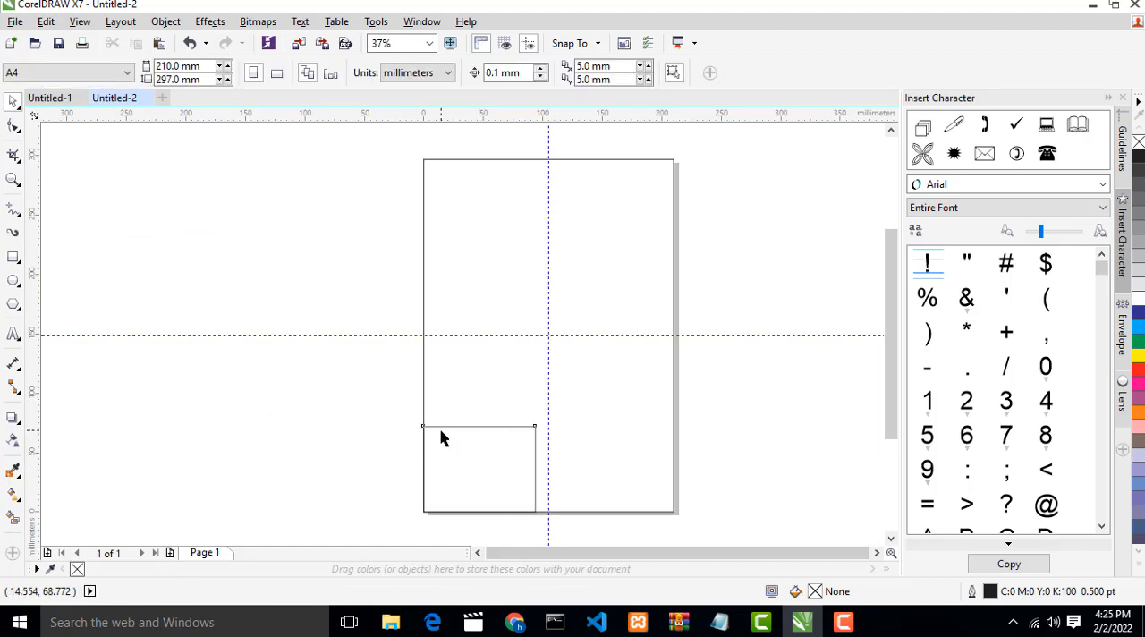
pyautogui.moveTo(449, 432); pyautogui.dragTo(195, 333)
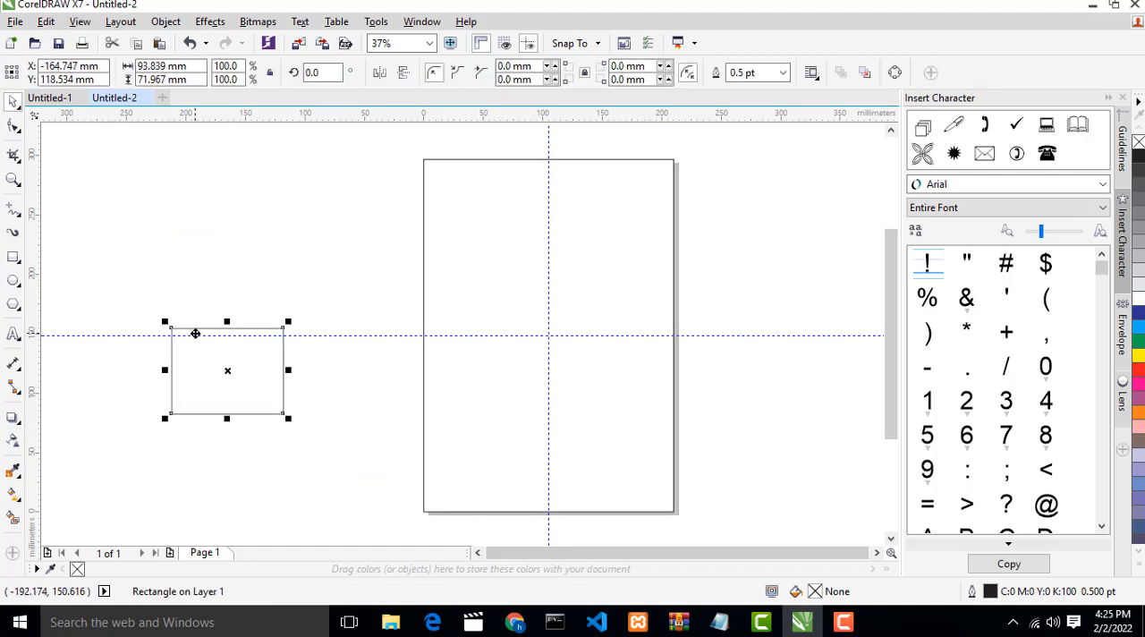
# - Duplicate the small rectangle beside the page, separate the copy from the original, and delete that copy
pyautogui.hotkey('ctrl', 'd')
pyautogui.click(517, 374)
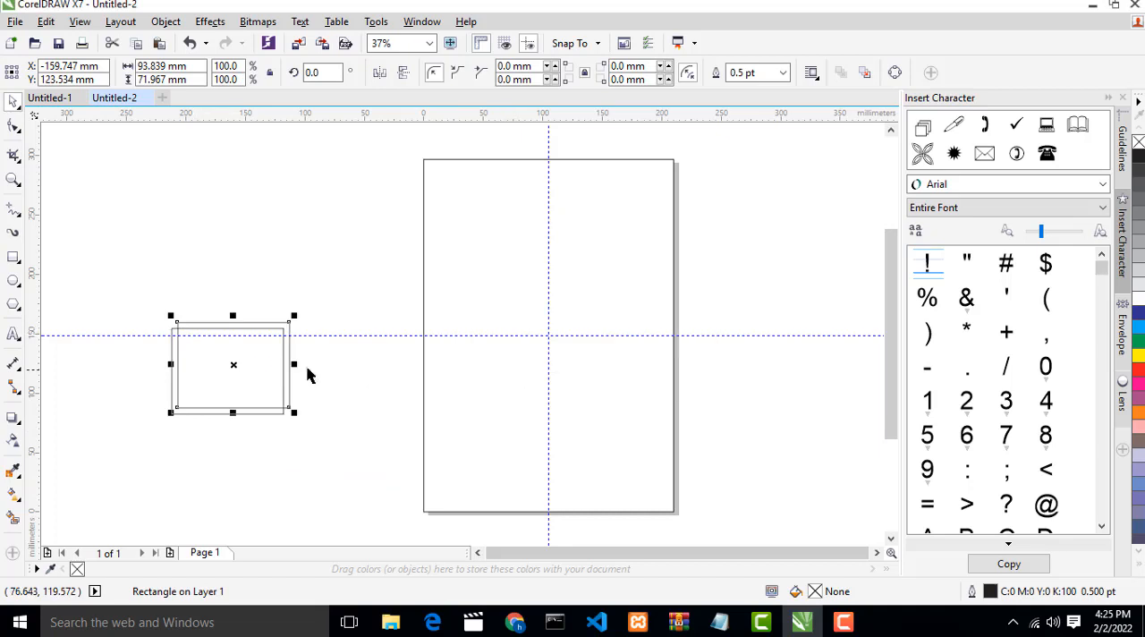
pyautogui.moveTo(256, 323); pyautogui.dragTo(294, 171)
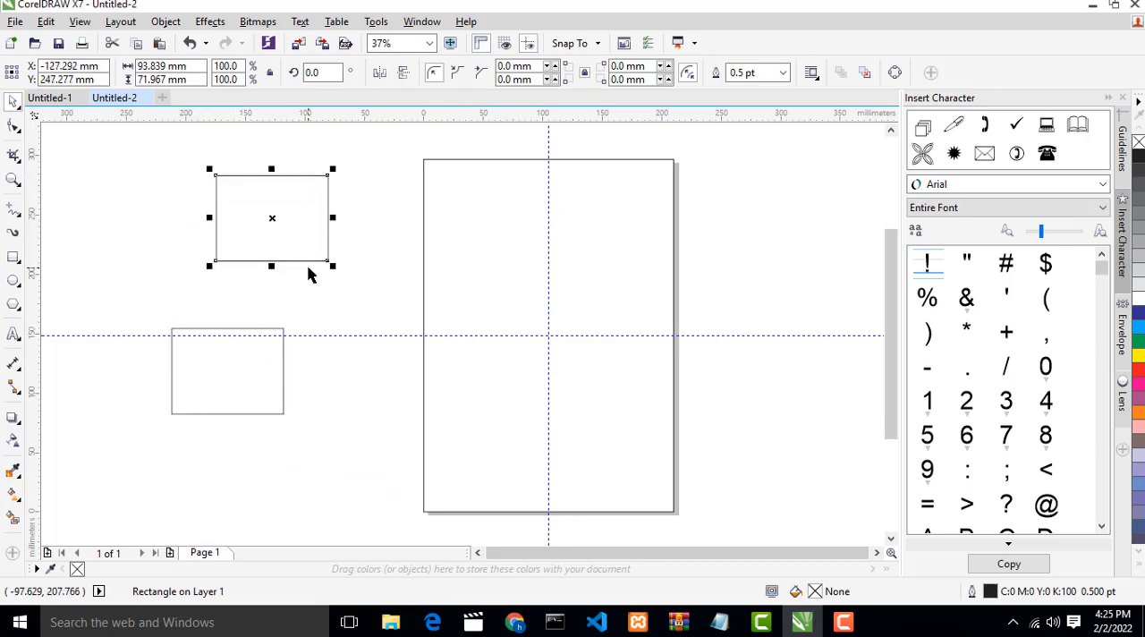
pyautogui.press('Delete')
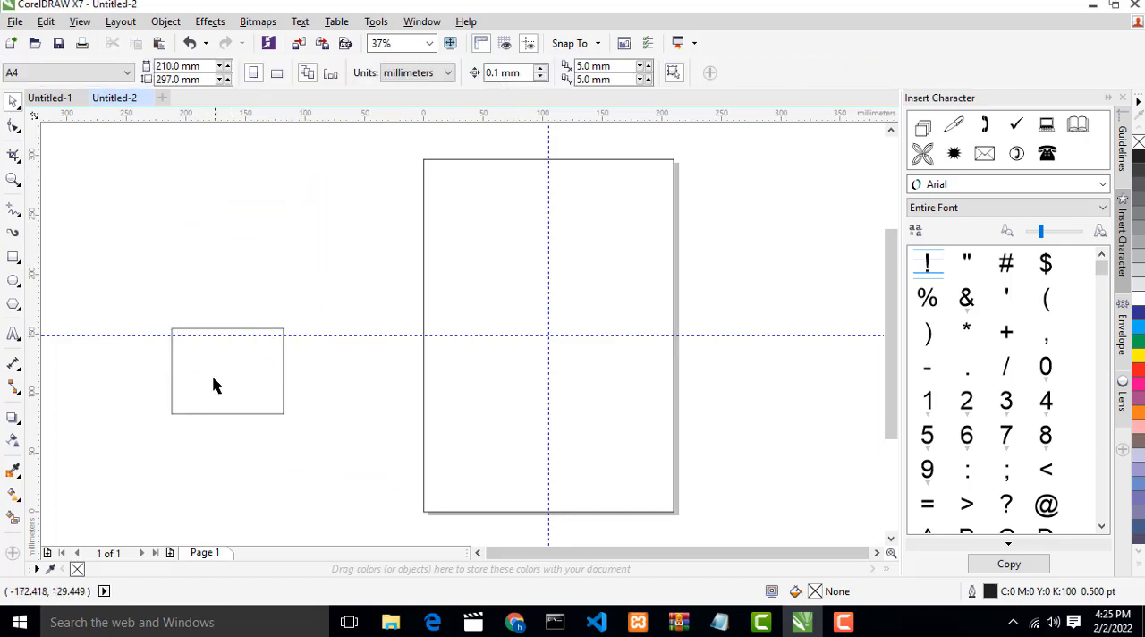
# - Leave a single small rectangle beside the upper part of the page, deleting the extra duplicate below it
pyautogui.moveTo(213, 385); pyautogui.dragTo(294, 322)
pyautogui.hotkey('ctrl', 'd')
pyautogui.click(244, 307)
pyautogui.press('Delete')
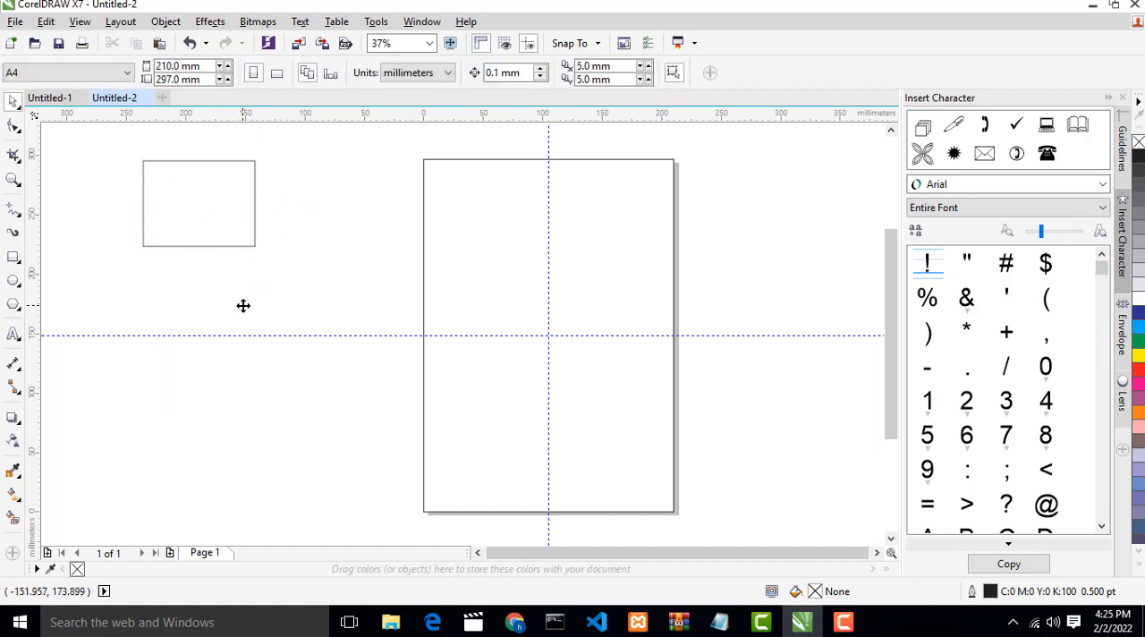
# - Copy the small rectangle twice into the empty area below it, deleting each copy after placing it
pyautogui.click(192, 204)
pyautogui.moveTo(192, 205); pyautogui.dragTo(214, 351)
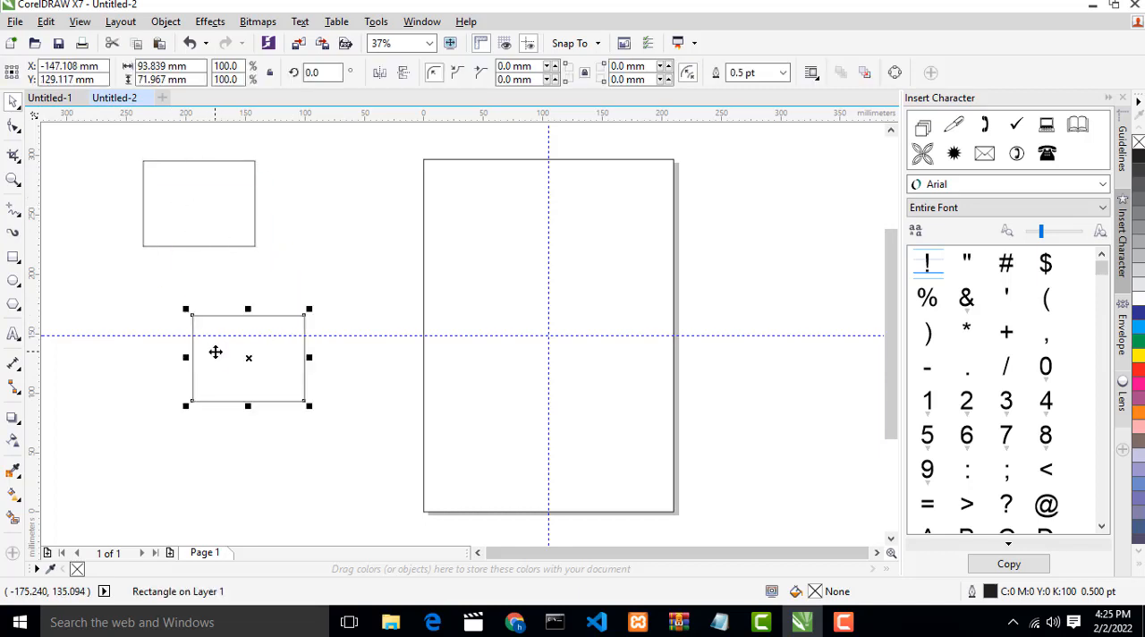
pyautogui.press('Delete')
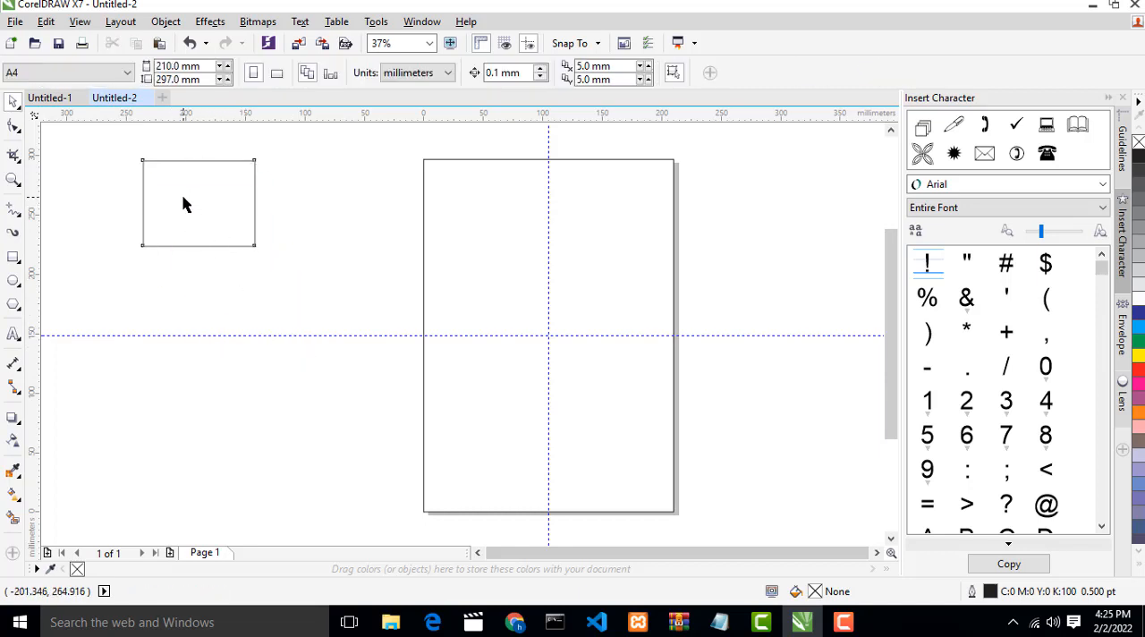
pyautogui.click(177, 188)
pyautogui.moveTo(177, 189); pyautogui.dragTo(199, 307)
pyautogui.click(299, 291)
pyautogui.click(256, 302)
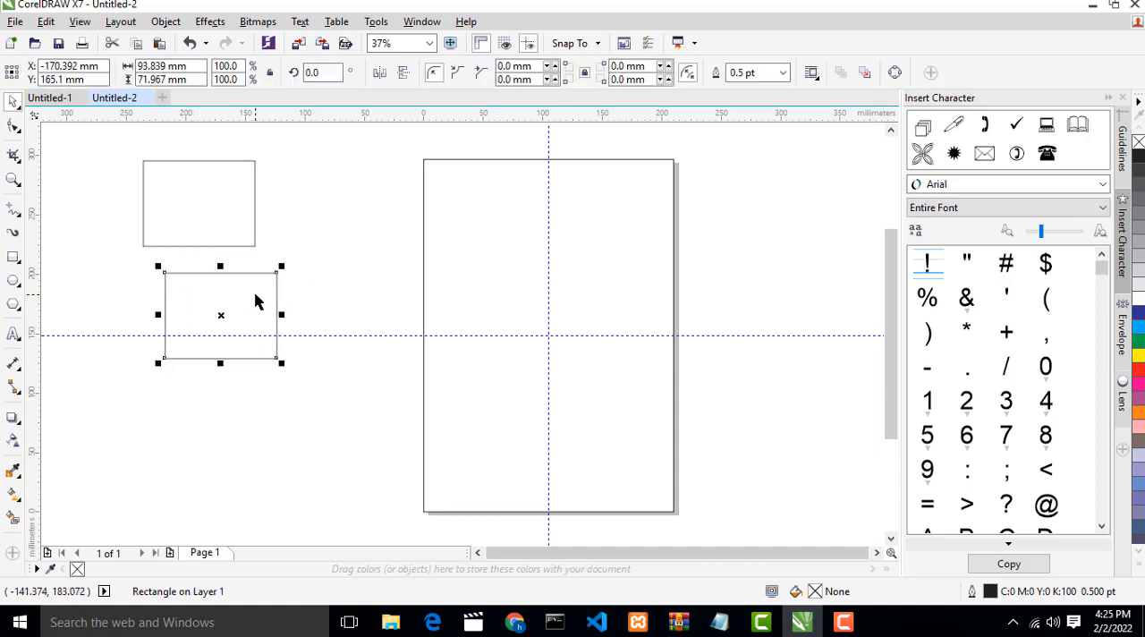
pyautogui.press('Delete')
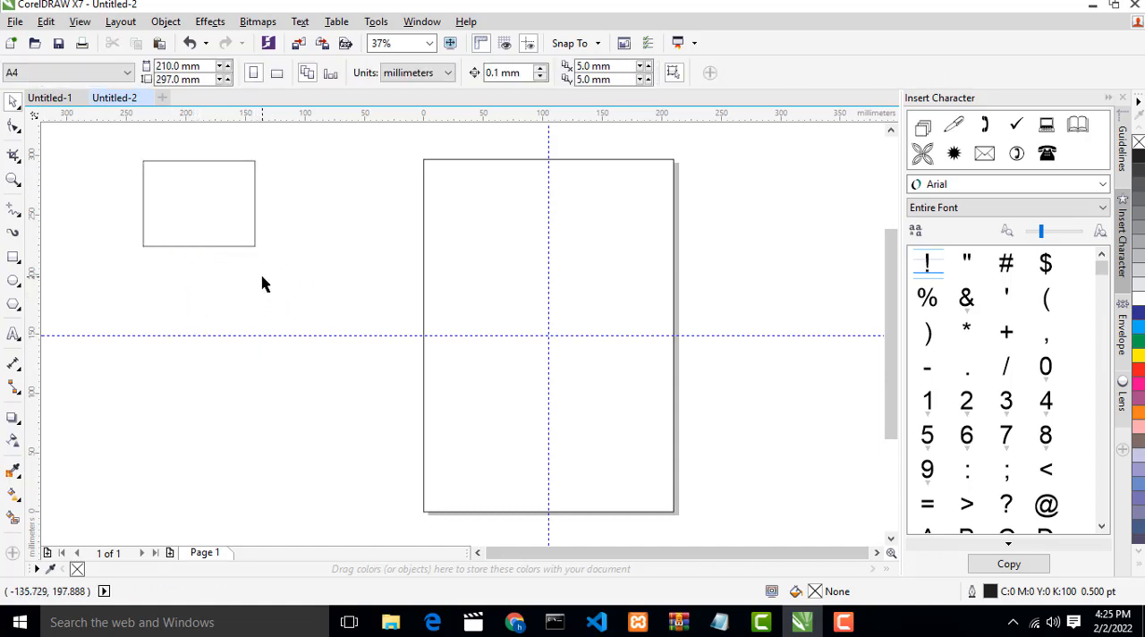
# - Reduce the small rectangle's height to 25.4 mm and place a copy directly below it with a narrow gap
pyautogui.click(46, 22)
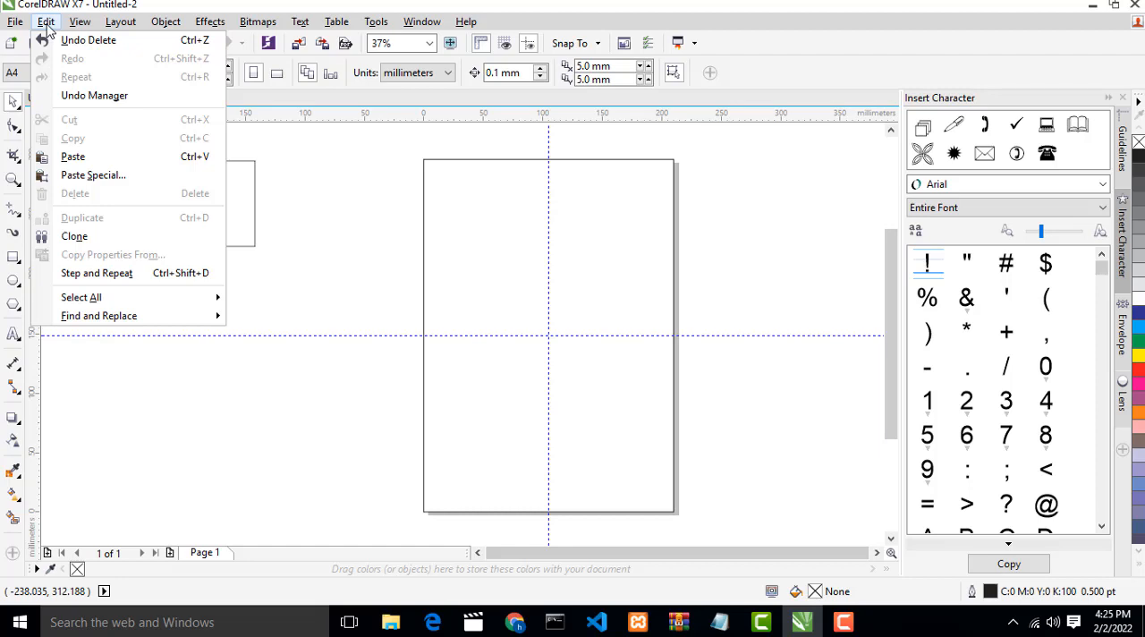
pyautogui.click(340, 194)
pyautogui.click(225, 197)
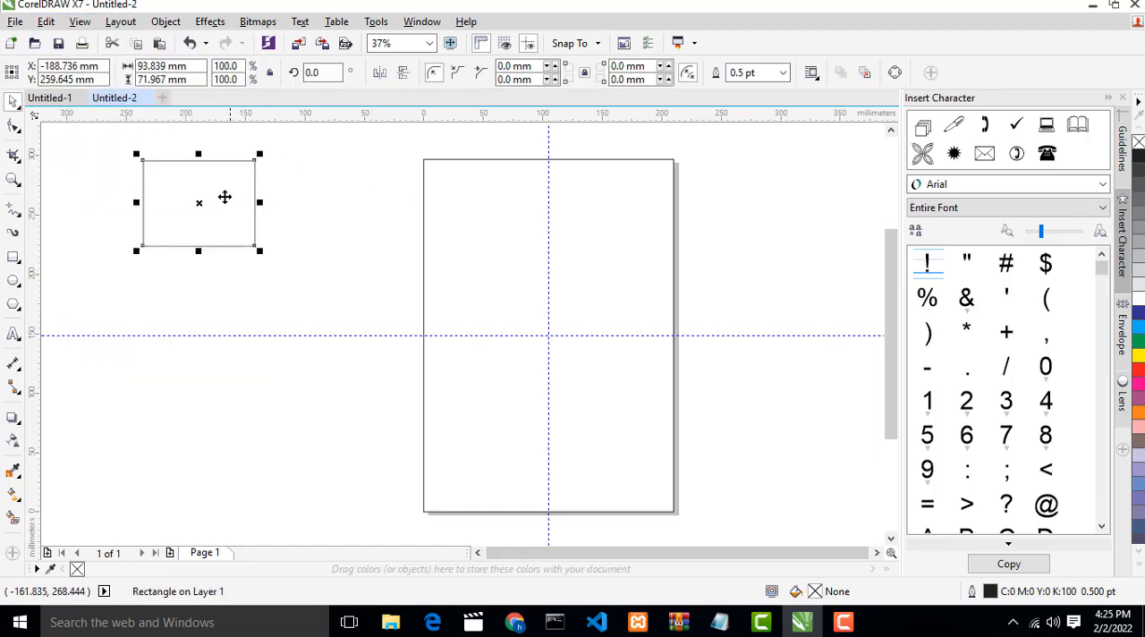
pyautogui.moveTo(225, 197); pyautogui.dragTo(196, 184)
pyautogui.moveTo(197, 226); pyautogui.dragTo(182, 188)
pyautogui.click(226, 213)
pyautogui.click(180, 155)
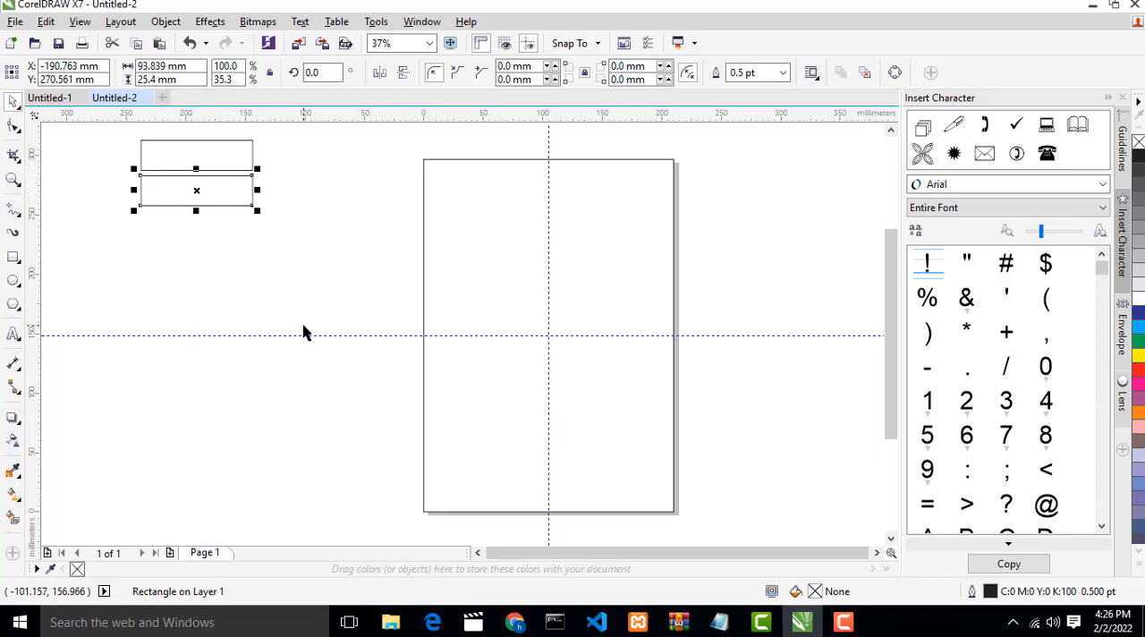
# - Repeat the duplication nine times to build an evenly spaced column of eleven rectangles beside the page
pyautogui.hotkey('ctrl', 'd')
pyautogui.hotkey('ctrl', 'd')
pyautogui.hotkey('ctrl', 'd')
pyautogui.hotkey('ctrl', 'd')
pyautogui.hotkey('ctrl', 'd')
pyautogui.hotkey('ctrl', 'd')
pyautogui.hotkey('ctrl', 'd')
pyautogui.hotkey('ctrl', 'd')
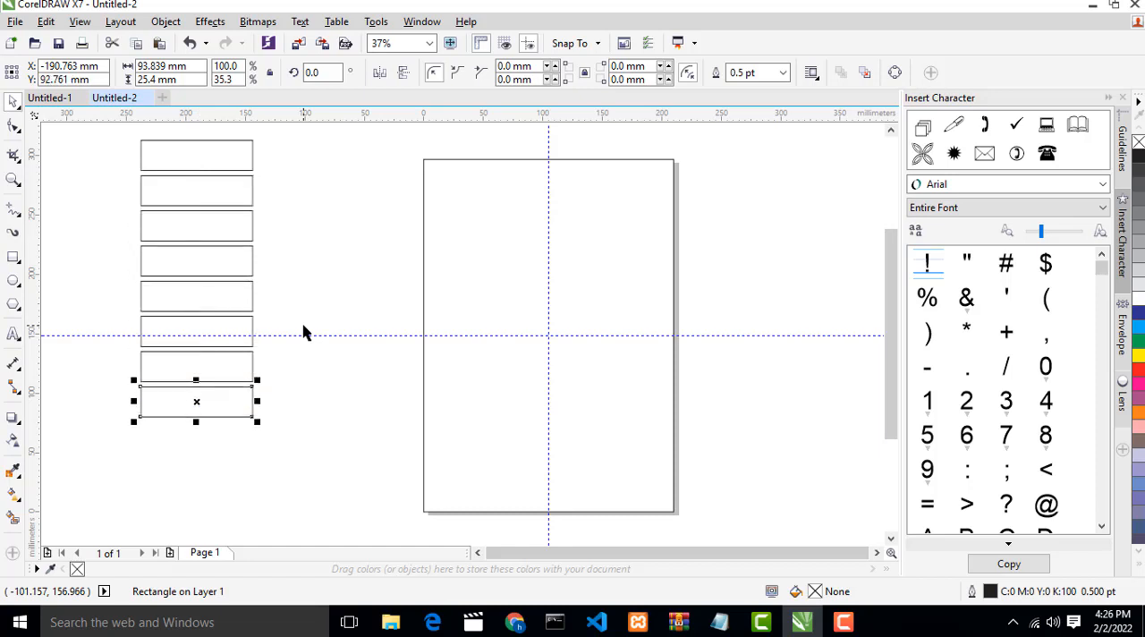
pyautogui.hotkey('ctrl', 'd')
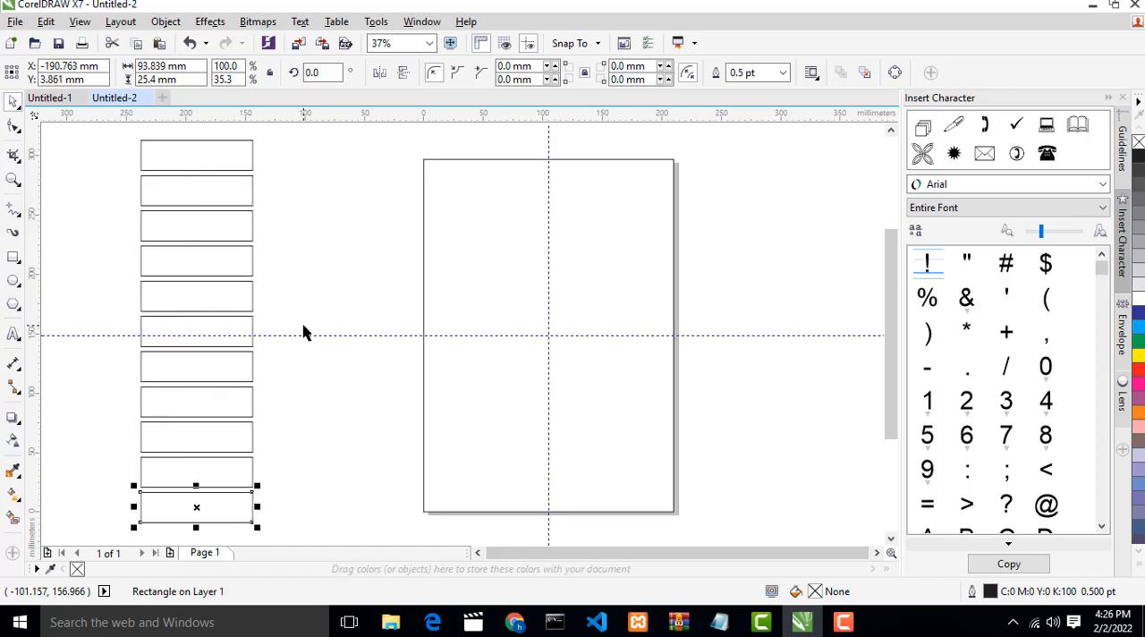
# - Select the whole column of rectangles beside the page and delete it
pyautogui.click(336, 361)
pyautogui.moveTo(127, 141); pyautogui.dragTo(306, 534)
pyautogui.press('Delete')
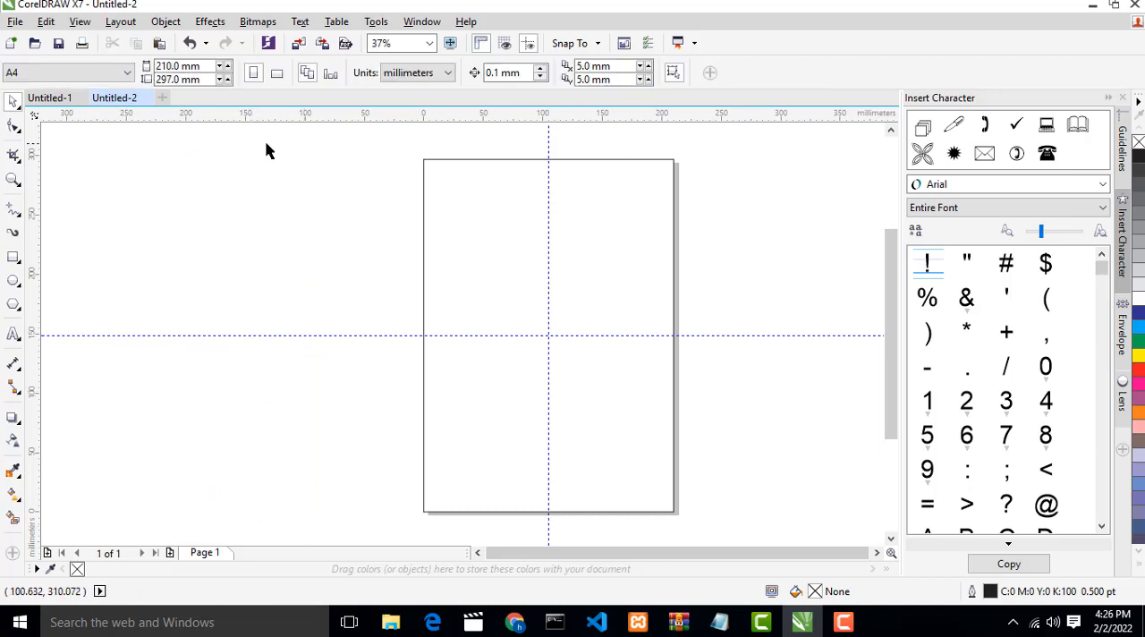
# - Draw a rectangle about 210 mm wide and 17 mm high across the page's top edge
pyautogui.click(13, 257)
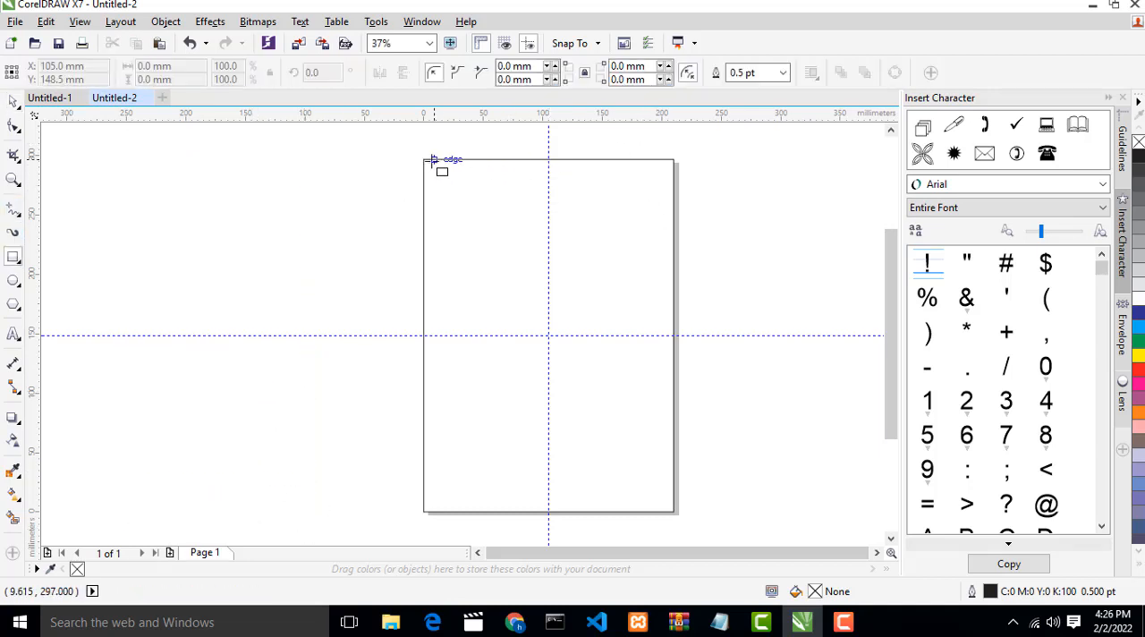
pyautogui.moveTo(433, 160)
pyautogui.mouseDown()
pyautogui.moveTo(460, 185)
pyautogui.moveTo(677, 179)
pyautogui.mouseUp()
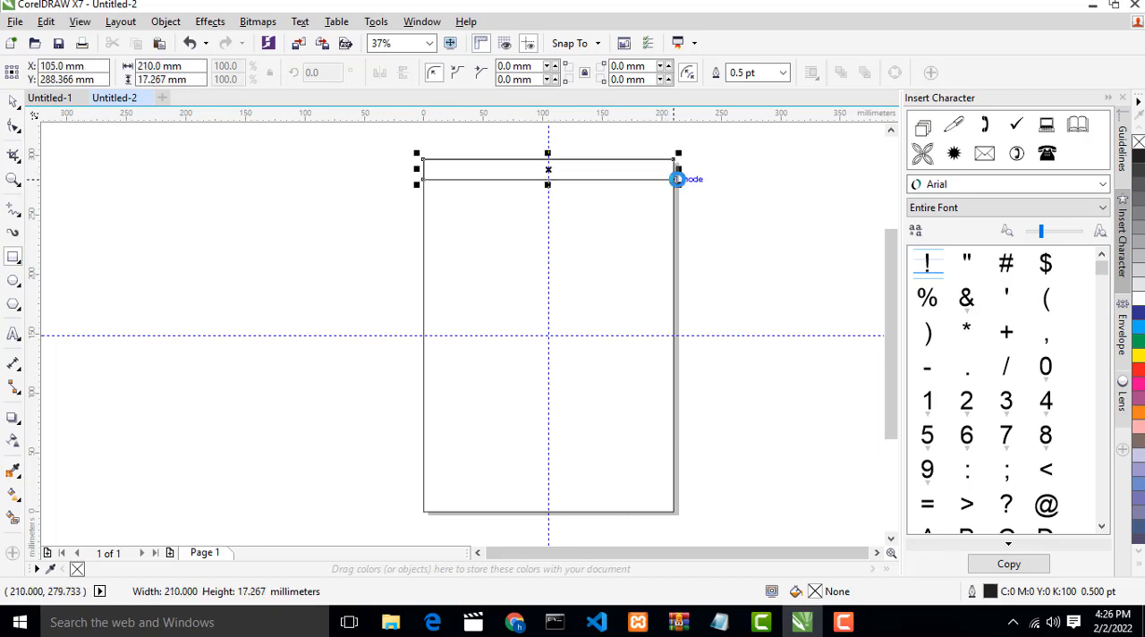
pyautogui.scroll(2, 615, 161)
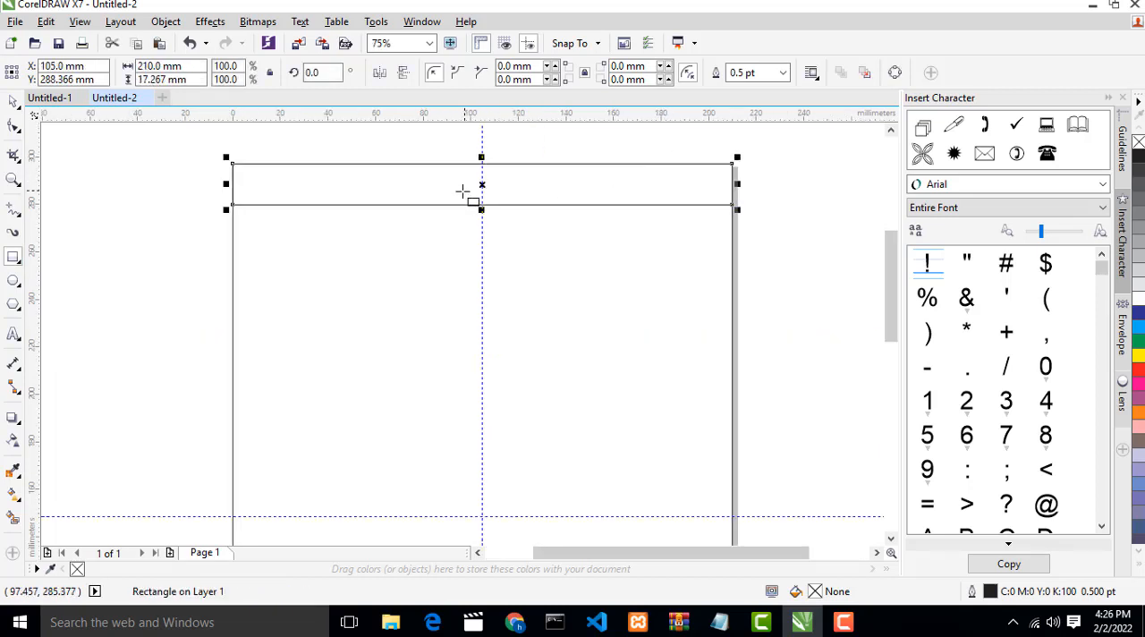
# - Place a copy of the full-width strip directly below the original, vertically in line and with a narrow gap
pyautogui.click(12, 106)
pyautogui.click(378, 176)
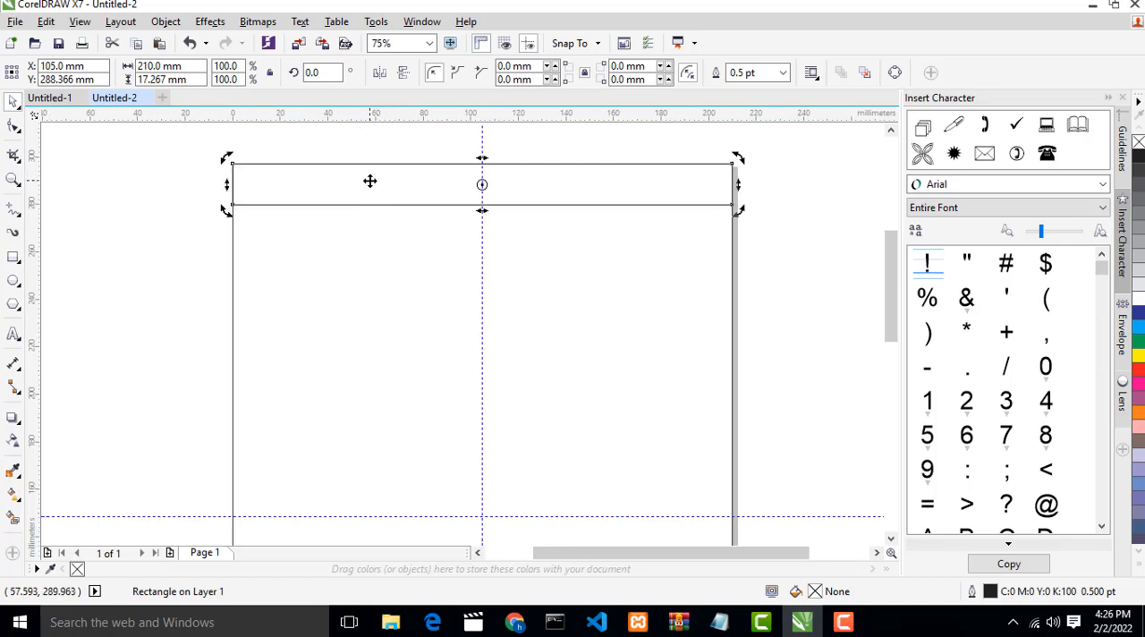
pyautogui.click(370, 183)
pyautogui.click(373, 217)
pyautogui.click(376, 190)
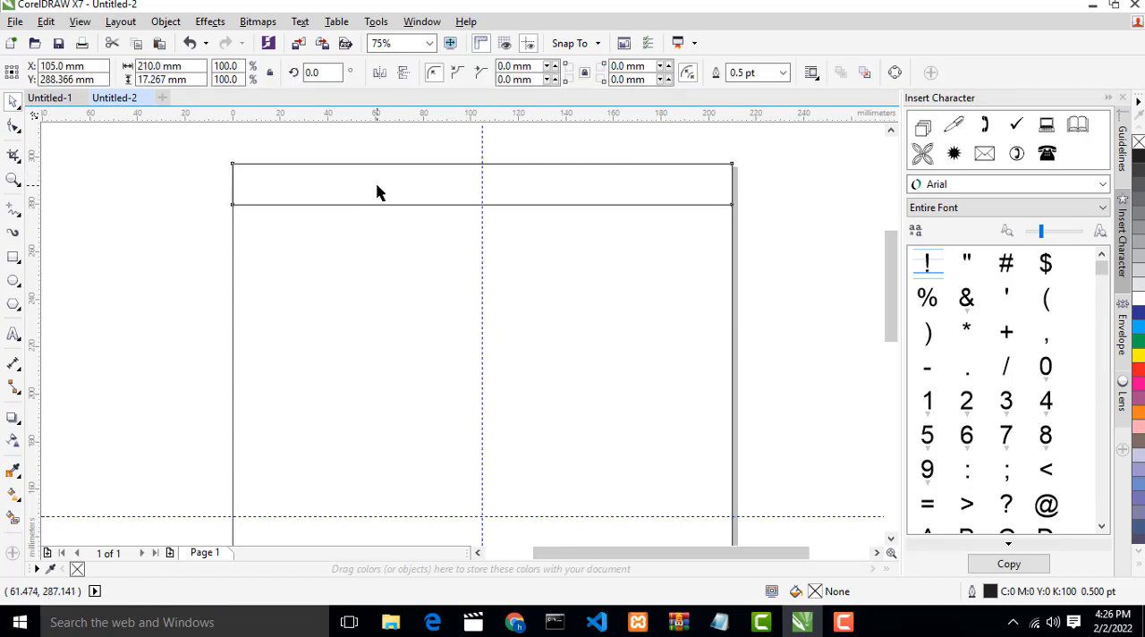
pyautogui.moveTo(368, 184); pyautogui.dragTo(380, 232)
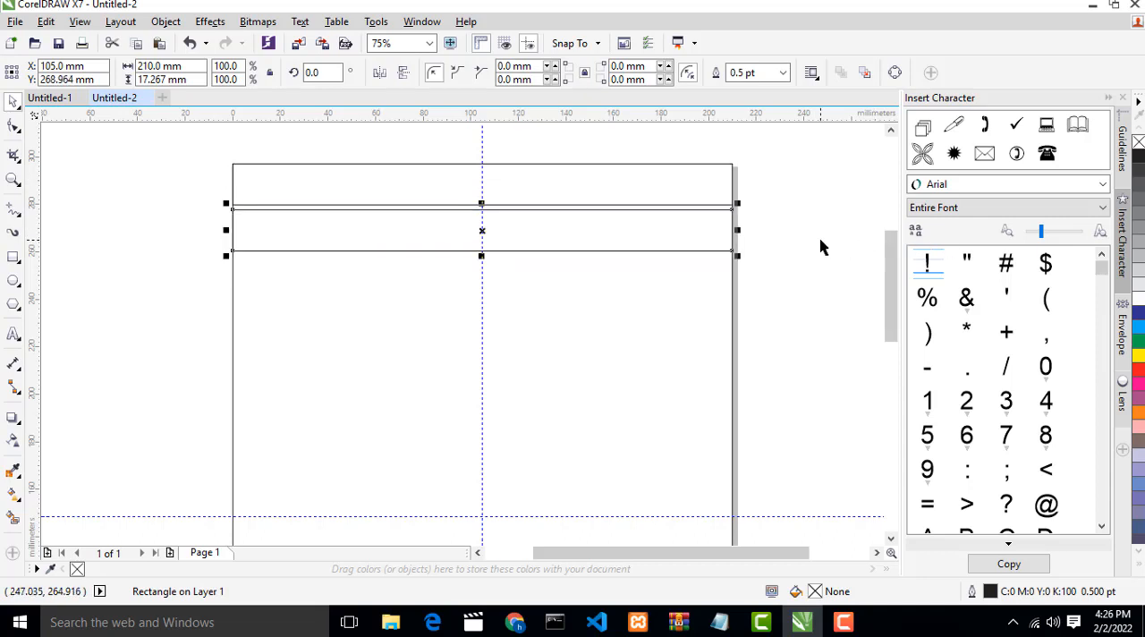
# - Repeat the strip duplication down to the page's bottom edge, filling the page with fifteen evenly spaced full-width strips
pyautogui.hotkey('ctrl', 'r')
pyautogui.hotkey('ctrl', 'r')
pyautogui.hotkey('ctrl', 'r')
pyautogui.hotkey('ctrl', 'r')
pyautogui.hotkey('ctrl', 'r')
pyautogui.hotkey('ctrl', 'r')
pyautogui.hotkey('ctrl', 'r')
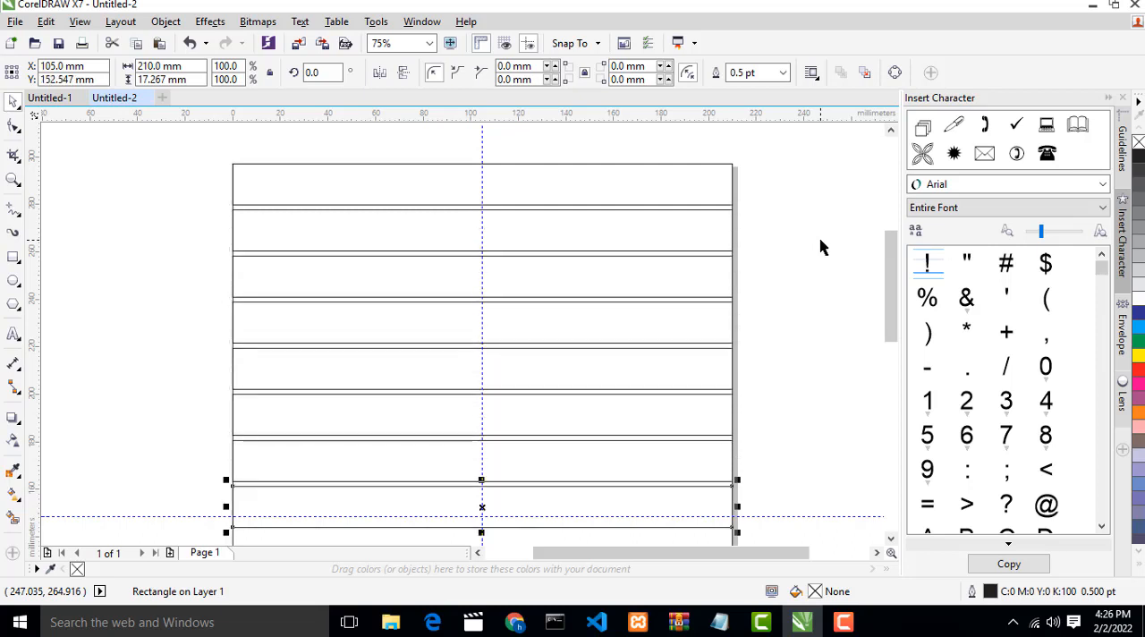
pyautogui.moveTo(890, 288); pyautogui.dragTo(887, 347)
pyautogui.scroll(-1, 703, 312)
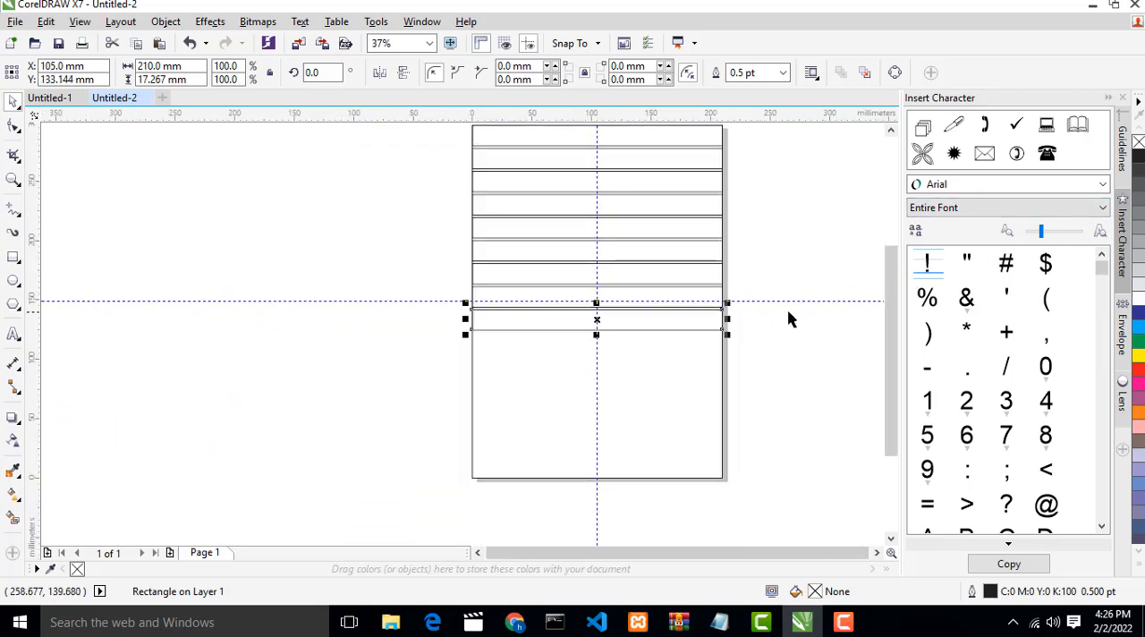
pyautogui.hotkey('ctrl', 'r')
pyautogui.hotkey('ctrl', 'r')
pyautogui.hotkey('ctrl', 'r')
pyautogui.hotkey('ctrl', 'r')
pyautogui.hotkey('ctrl', 'r')
pyautogui.hotkey('ctrl', 'r')
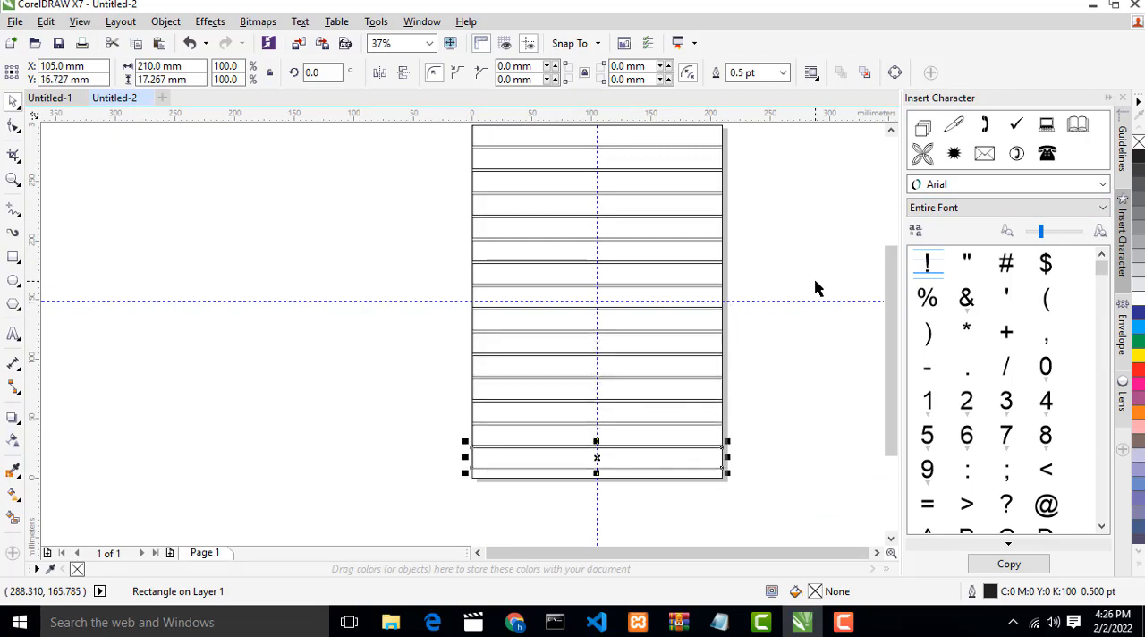
pyautogui.click(815, 281)
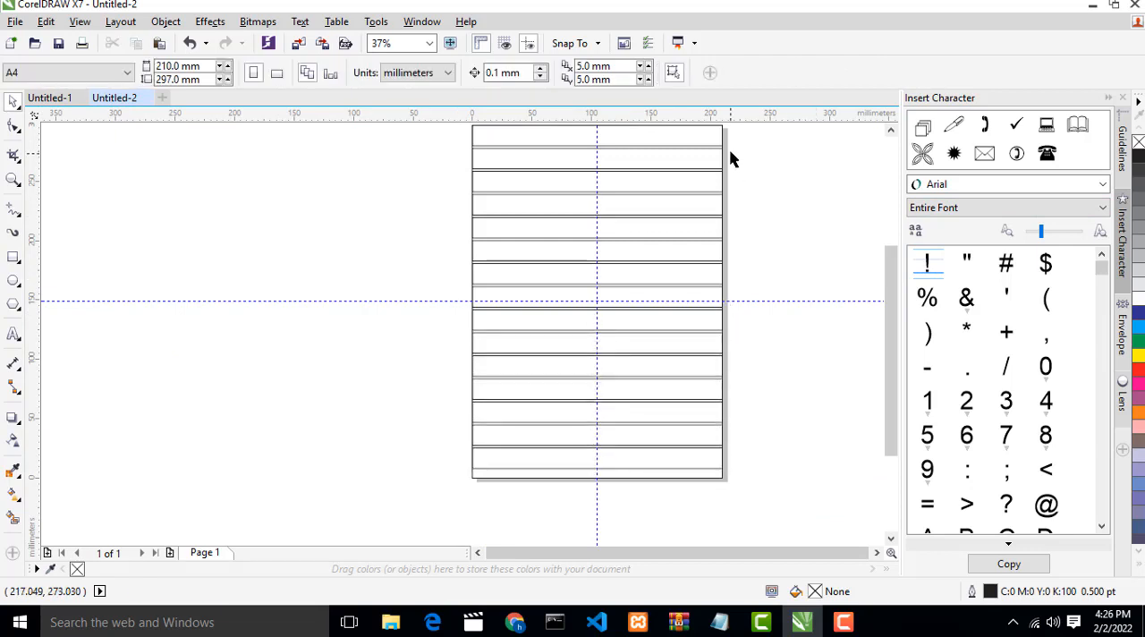
pyautogui.scroll(1, 731, 134)
pyautogui.scroll(-1, 803, 217)
pyautogui.scroll(1, 799, 192)
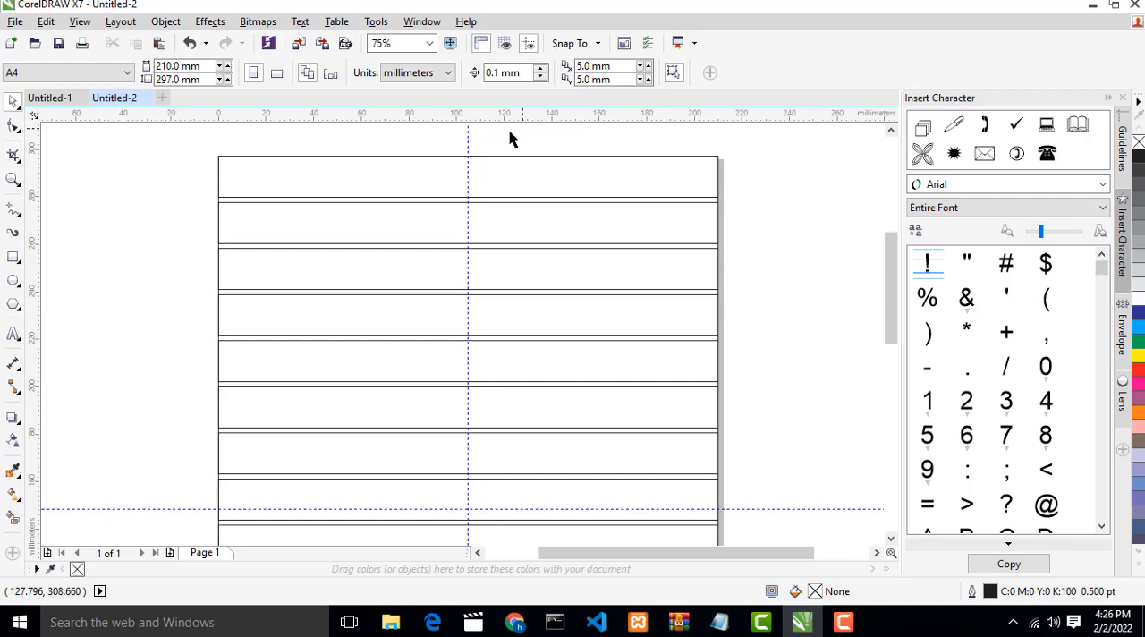
pyautogui.click(301, 21)
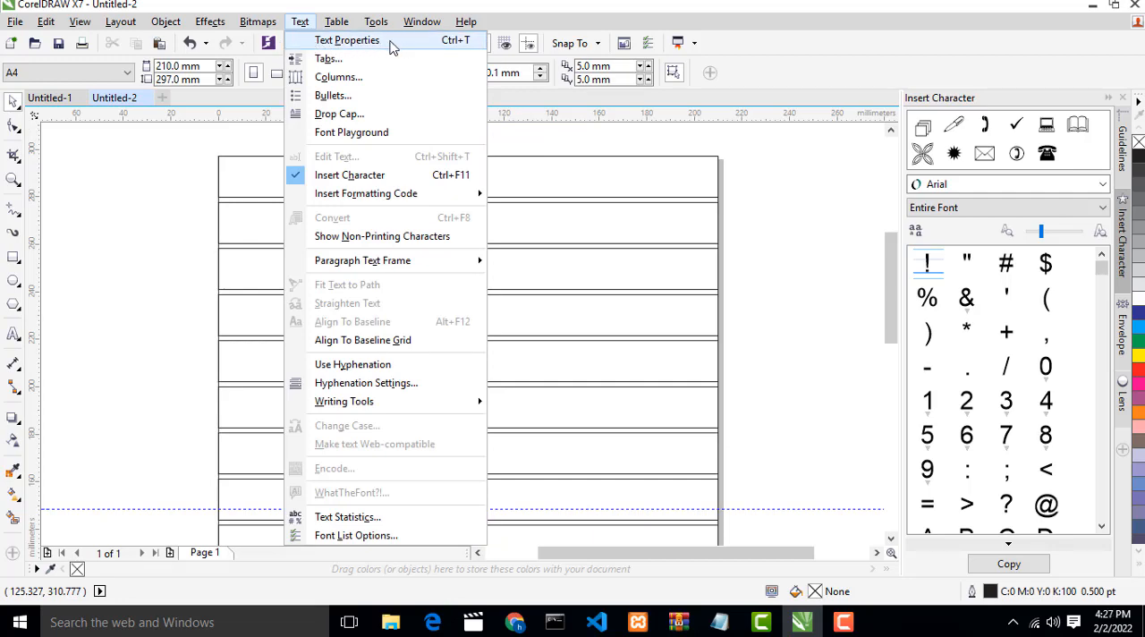
pyautogui.moveTo(186, 26)
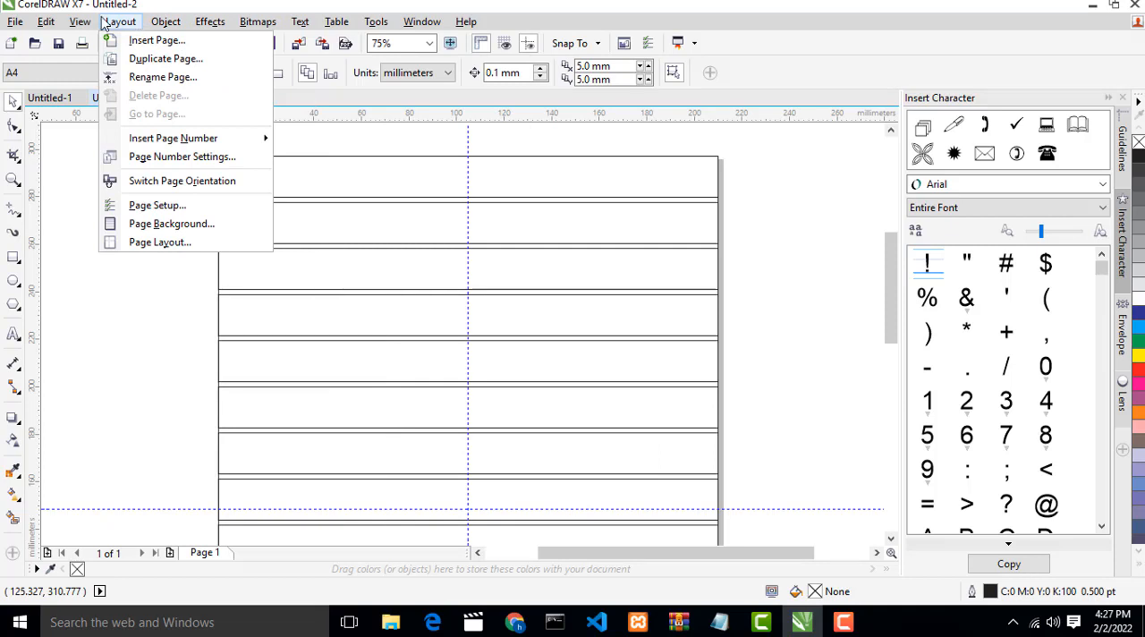
pyautogui.moveTo(52, 25)
pyautogui.moveTo(89, 27)
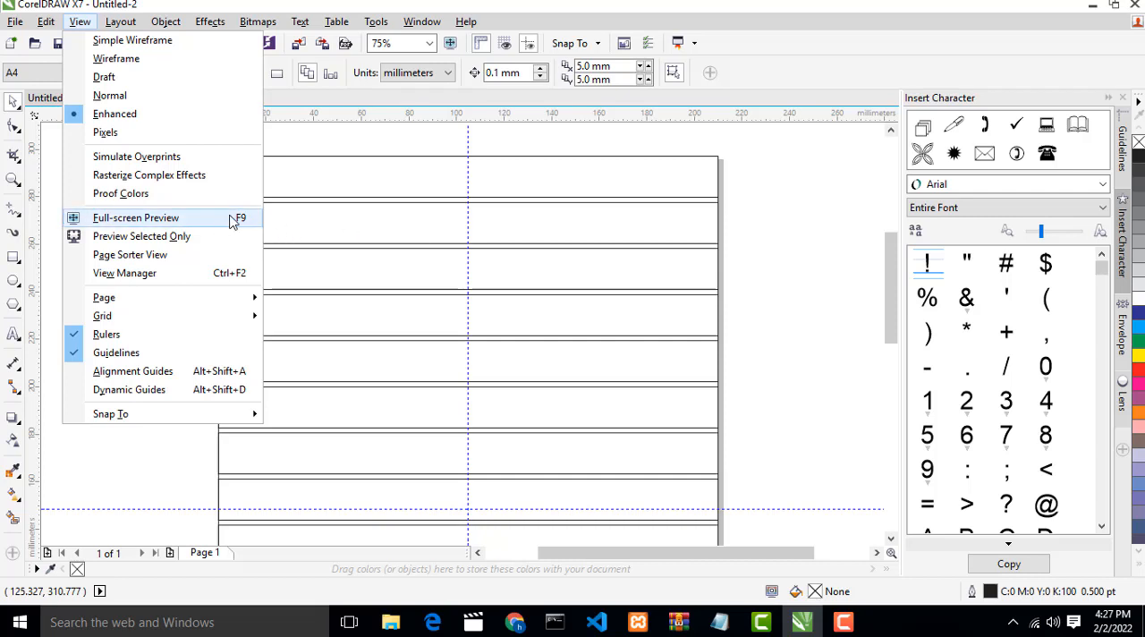
pyautogui.click(803, 225)
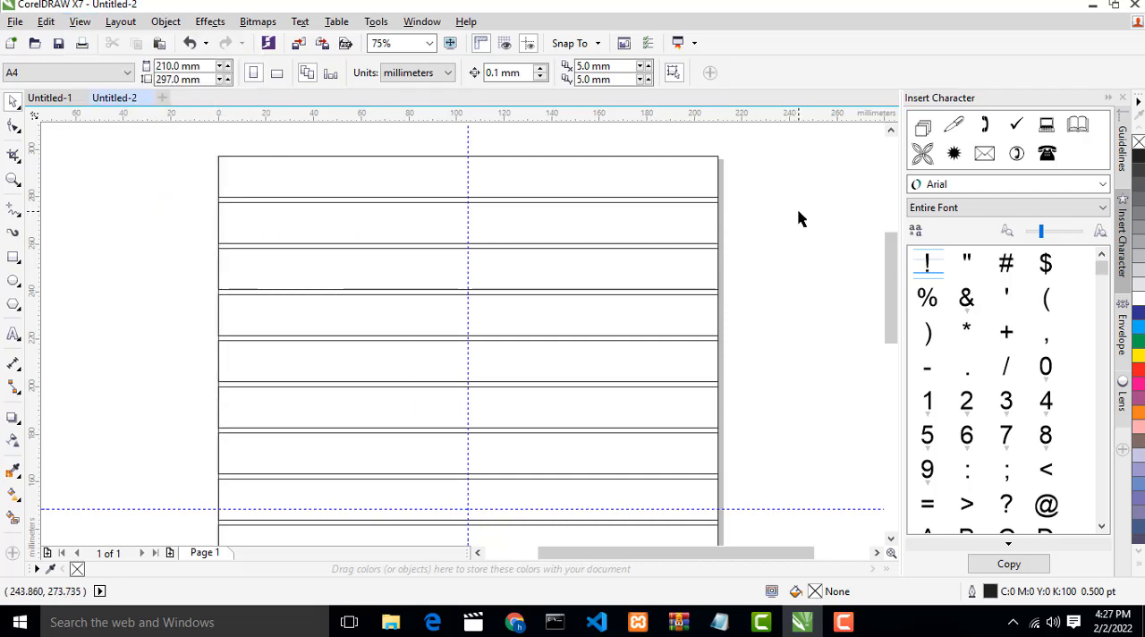
# - Show the page of strips in full-screen preview, then return to the normal drawing view
pyautogui.hotkey('ctrl', 'F9')
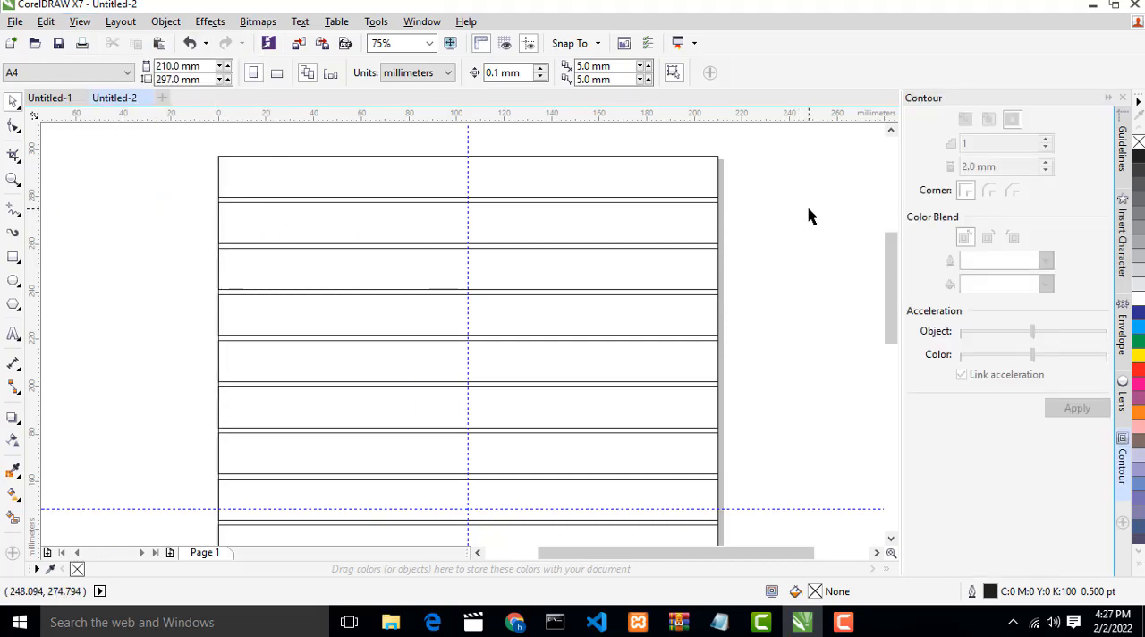
pyautogui.rightClick(762, 204)
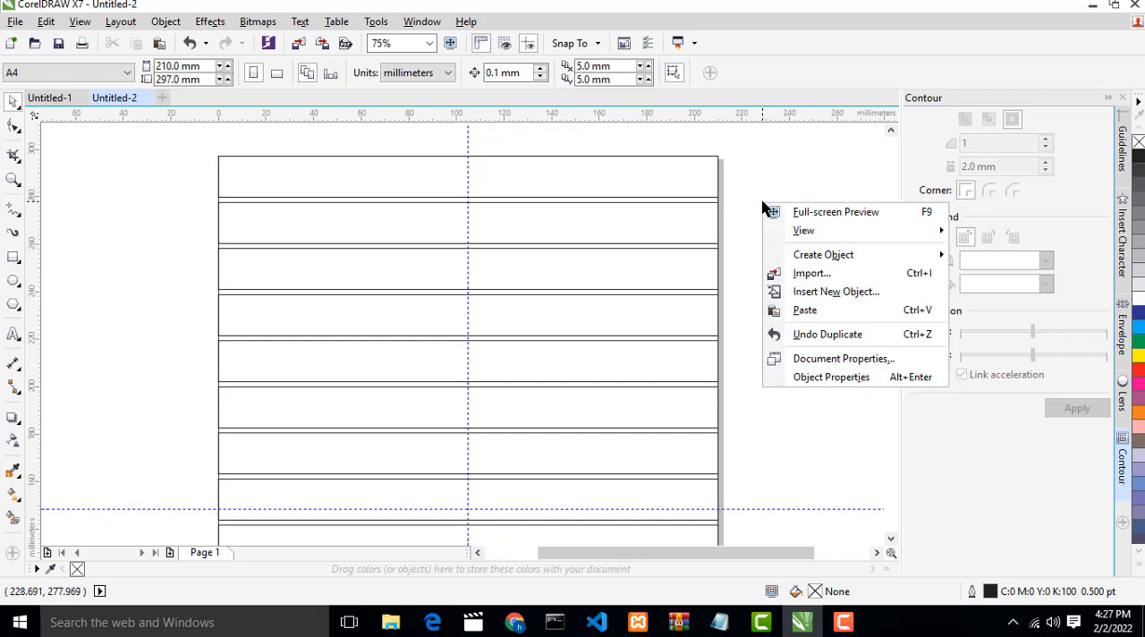
pyautogui.click(824, 214)
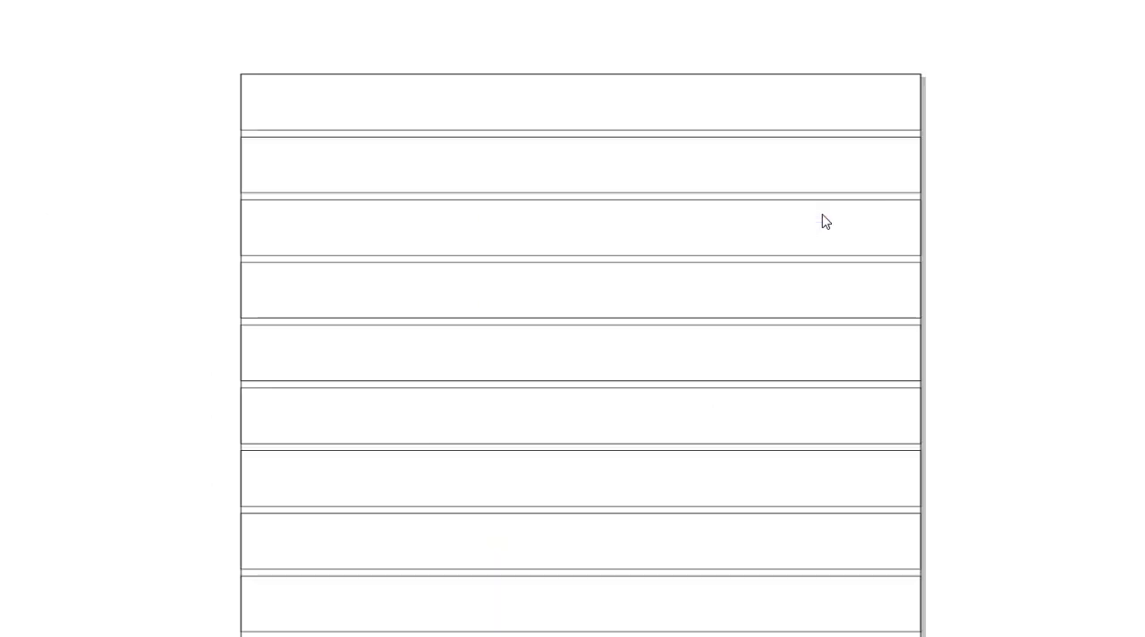
pyautogui.click(1014, 208)
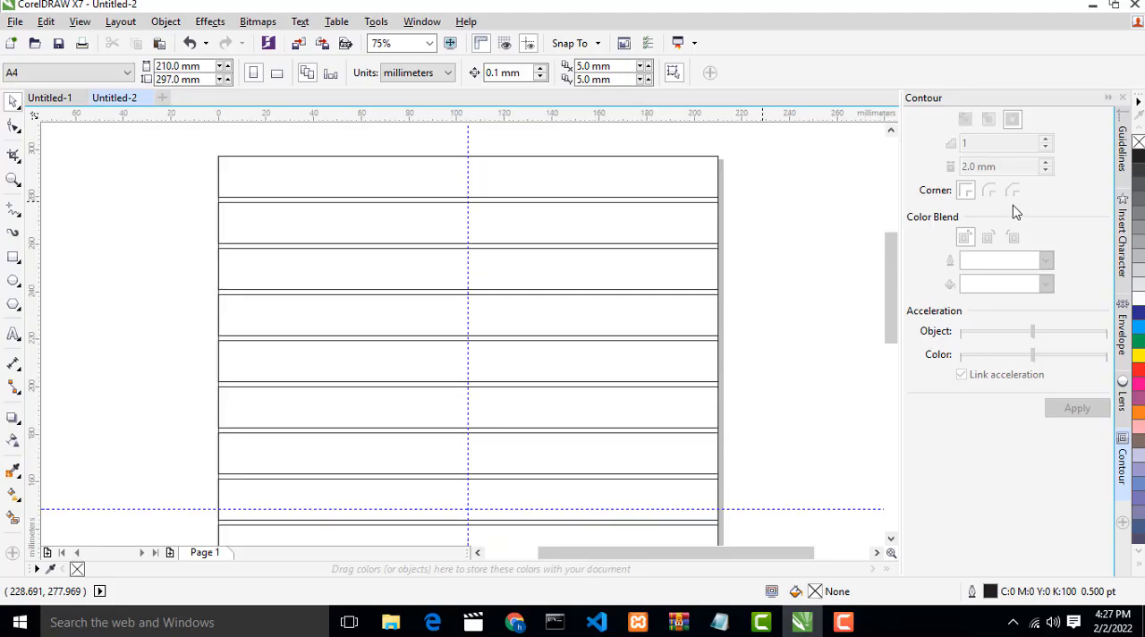
pyautogui.rightClick(783, 224)
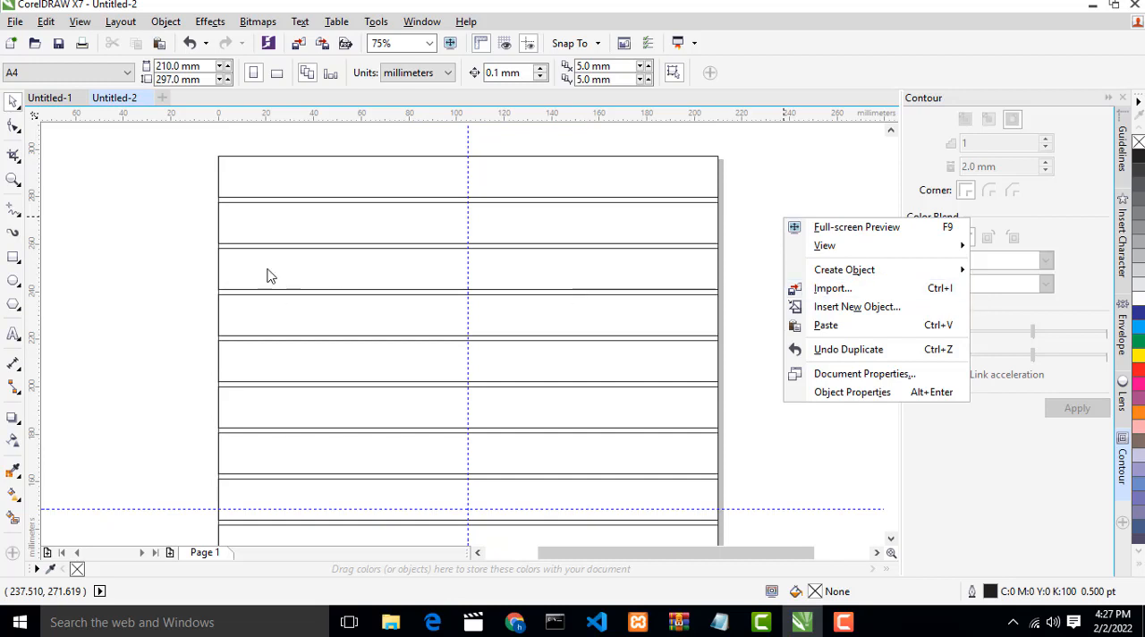
pyautogui.click(114, 218)
pyautogui.rightClick(115, 218)
pyautogui.click(100, 125)
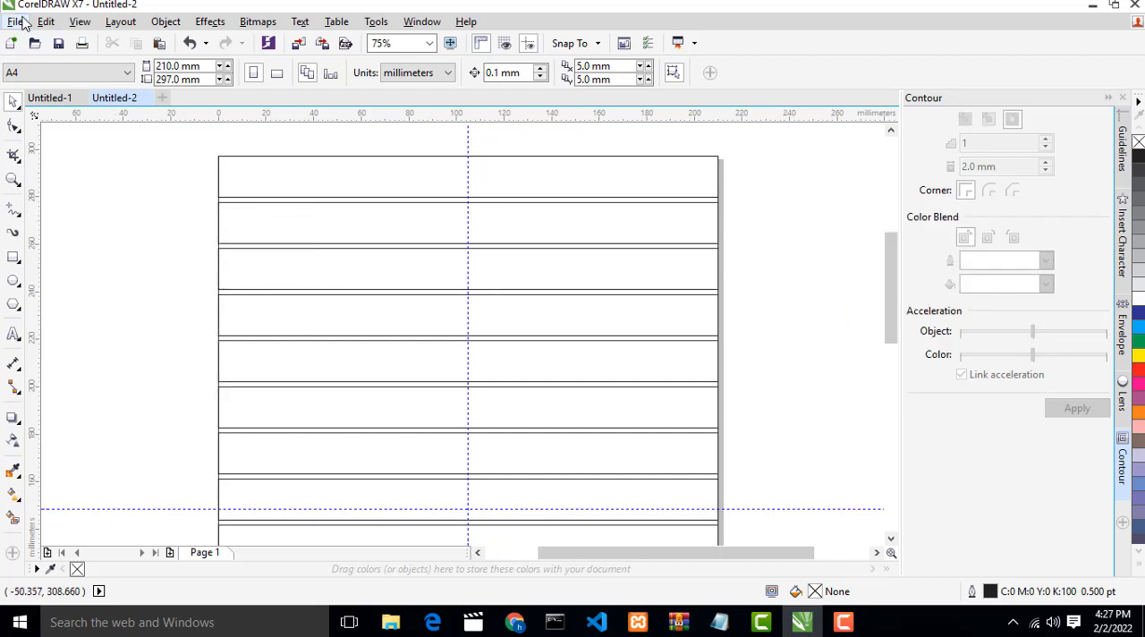
# - Look through the file commands, then open the Import dialog and close it without importing a file
pyautogui.click(14, 22)
pyautogui.moveTo(54, 98)
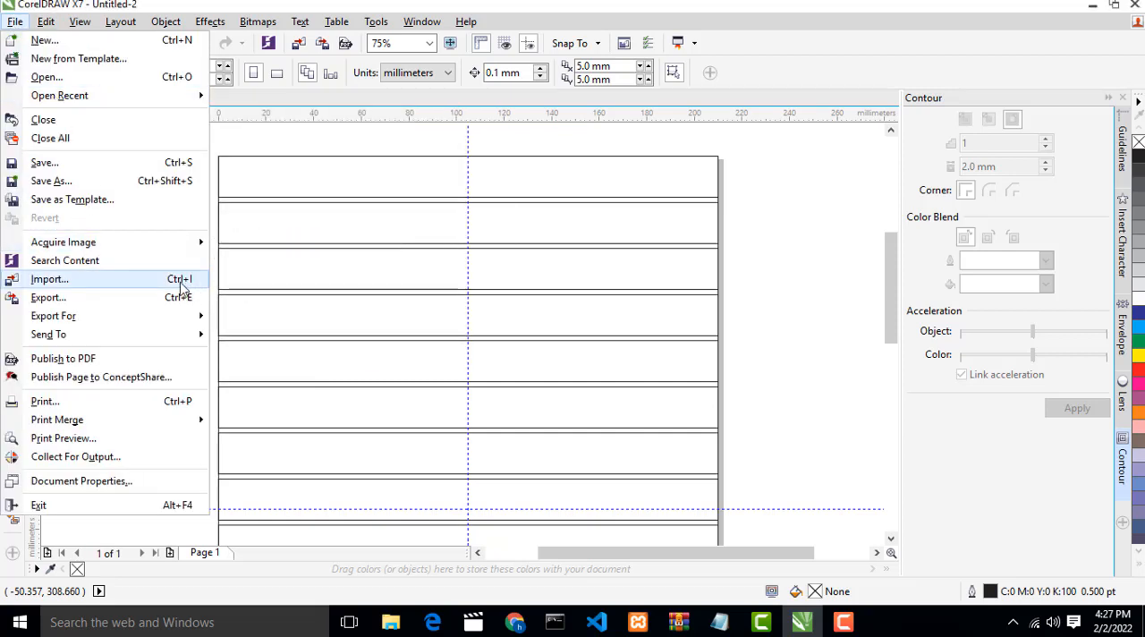
pyautogui.click(771, 229)
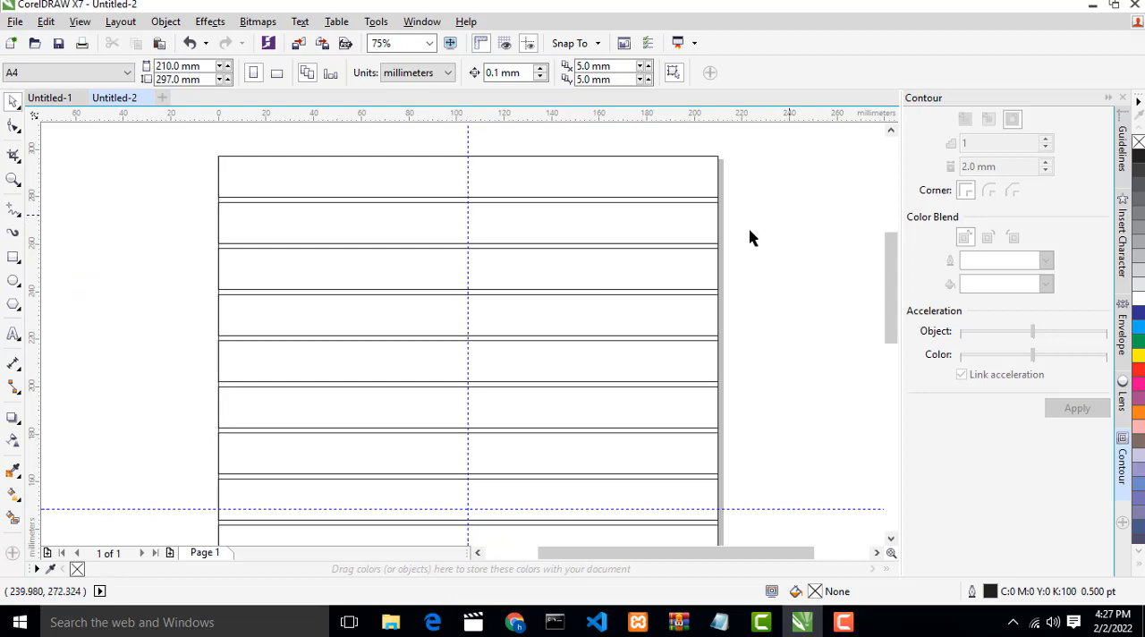
pyautogui.hotkey('ctrl', 'i')
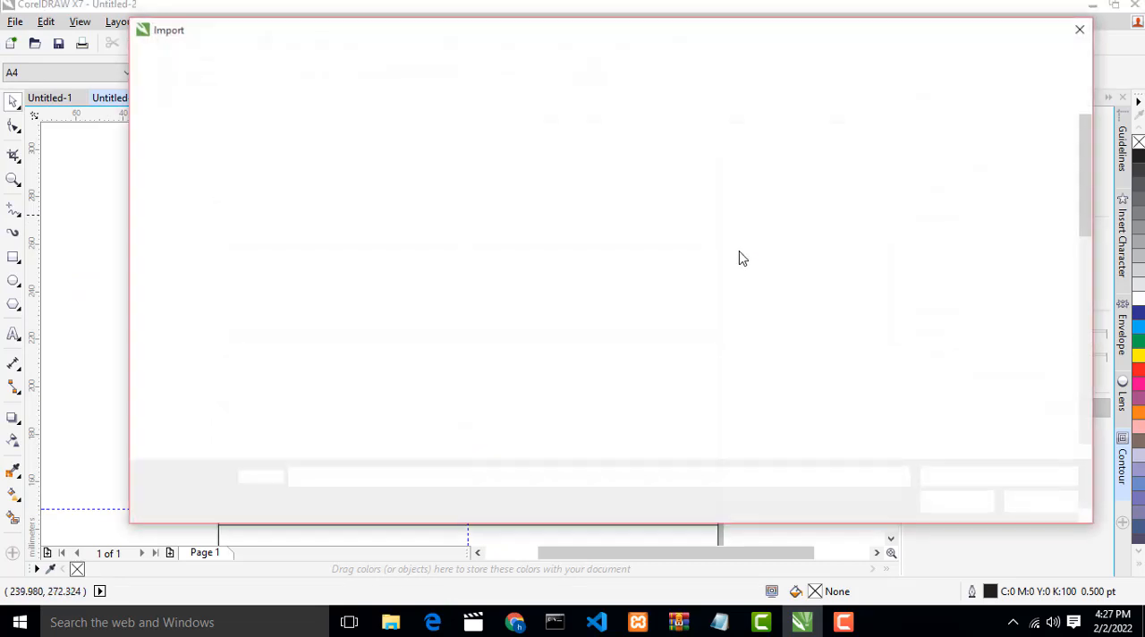
pyautogui.click(1080, 28)
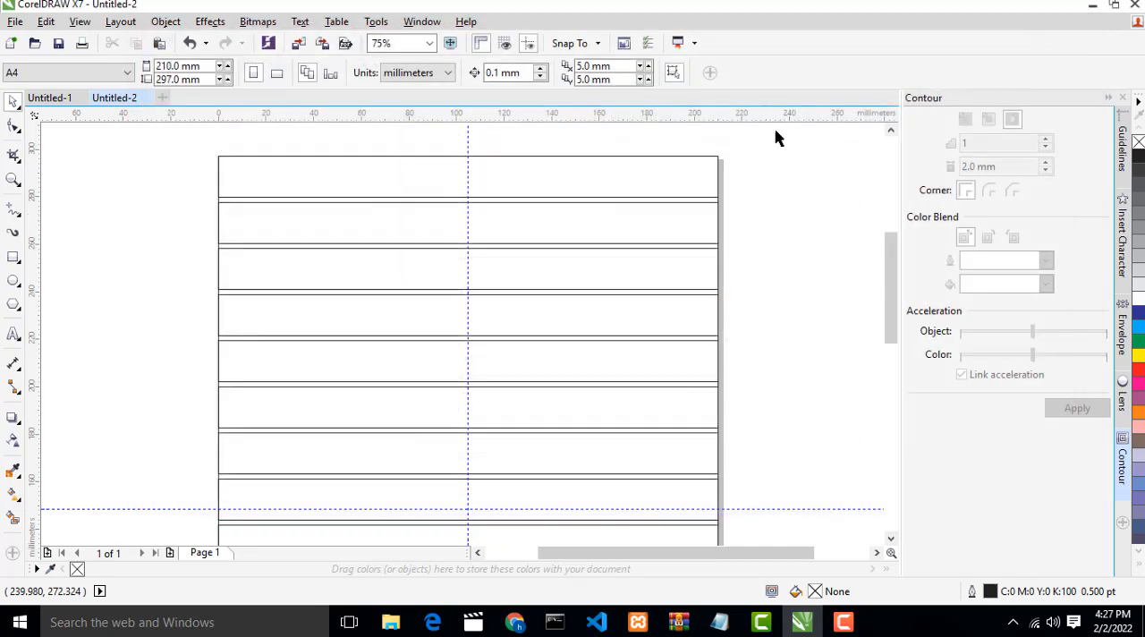